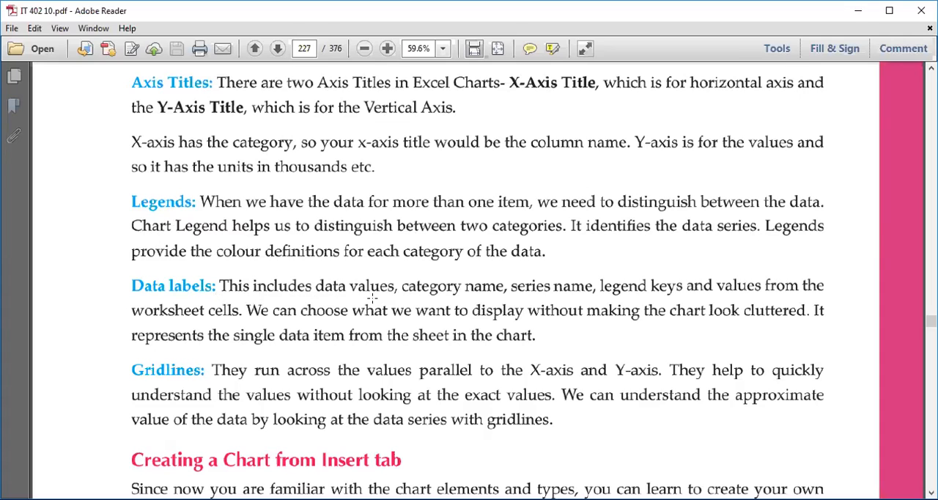
# Examine the textbook section on creating a chart from the Insert tab, from selecting the data source to the Chart Tools tabs.
pyautogui.scroll(-10, 430, 345)
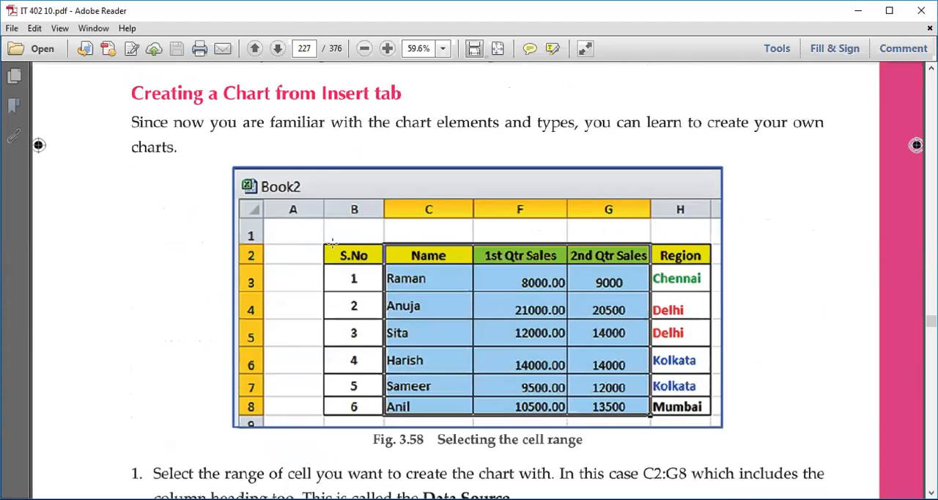
pyautogui.scroll(-1, 344, 207)
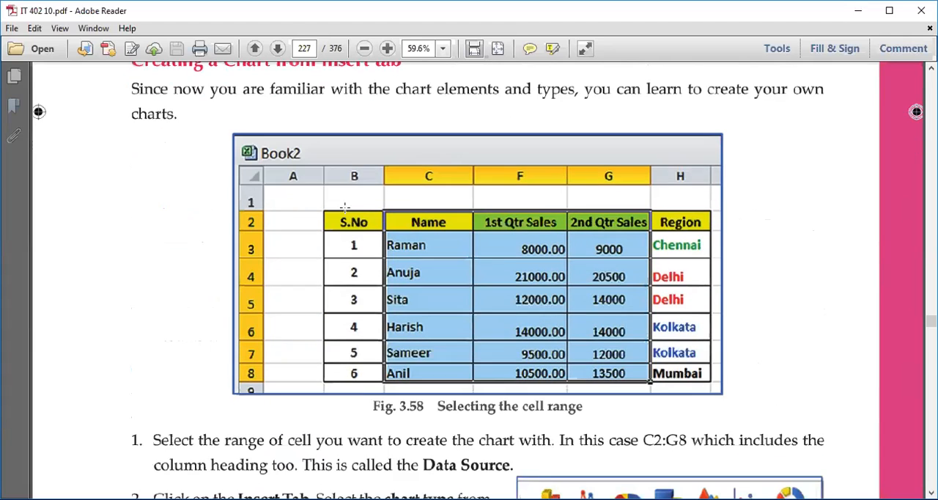
pyautogui.scroll(-1, 344, 207)
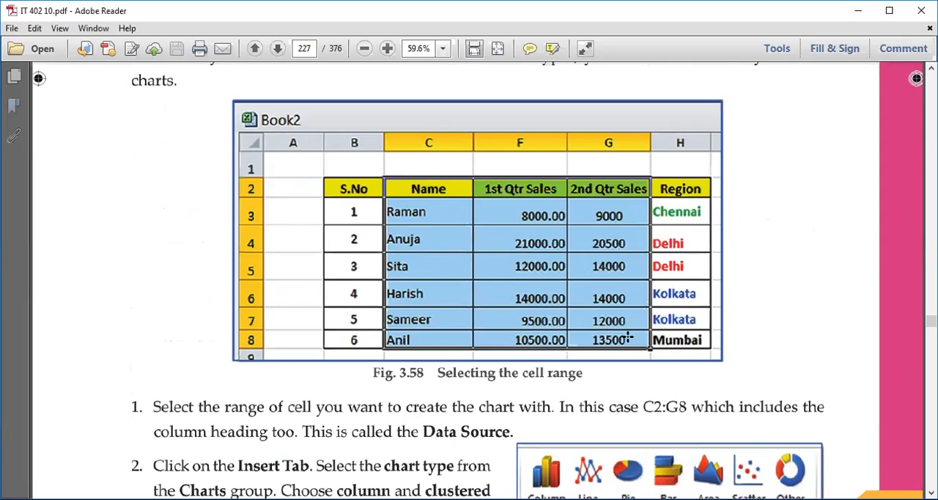
pyautogui.scroll(-2, 535, 323)
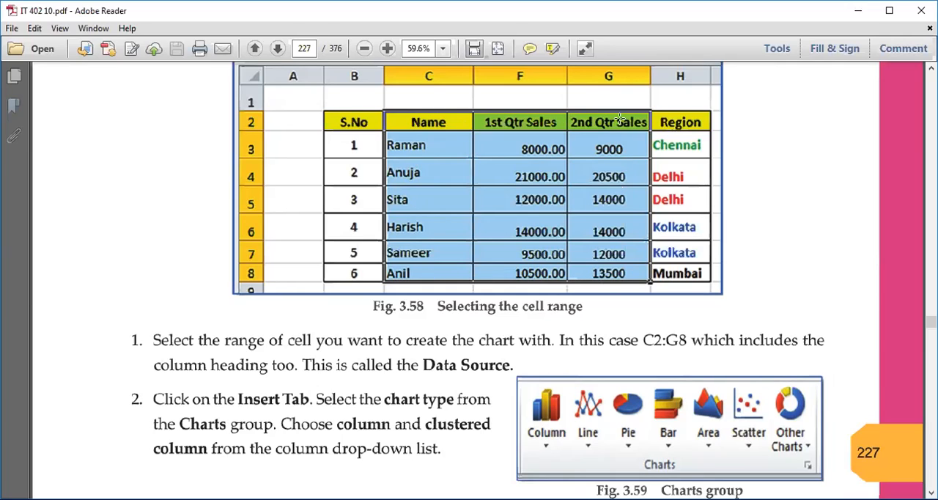
pyautogui.scroll(-3, 412, 250)
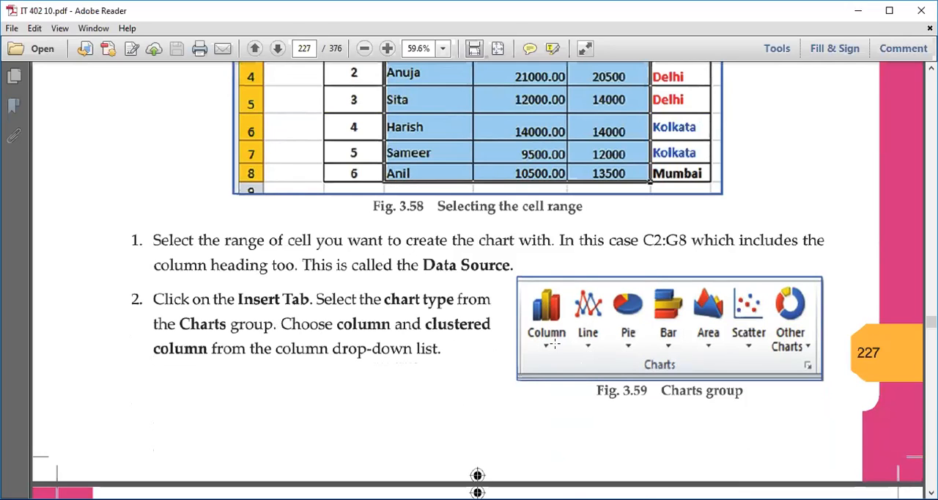
pyautogui.scroll(-5, 555, 343)
pyautogui.scroll(-2, 531, 337)
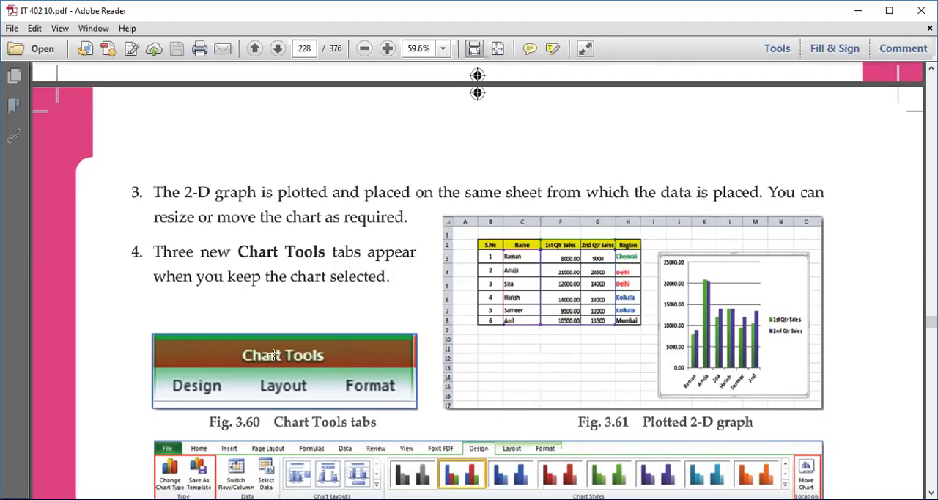
pyautogui.scroll(-2, 334, 348)
pyautogui.scroll(-3, 335, 347)
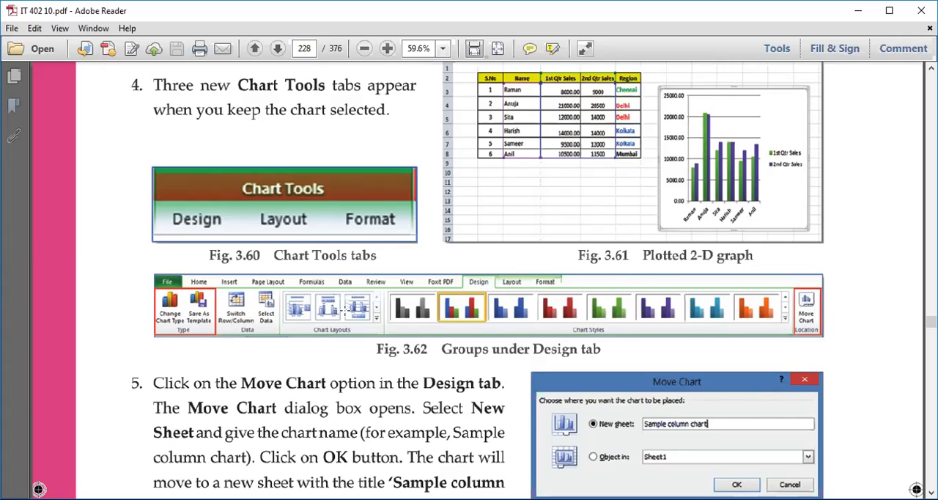
# Read instructions 5 to 7 on moving a chart to a new sheet, saving it as a template and changing its type.
pyautogui.scroll(-3, 344, 311)
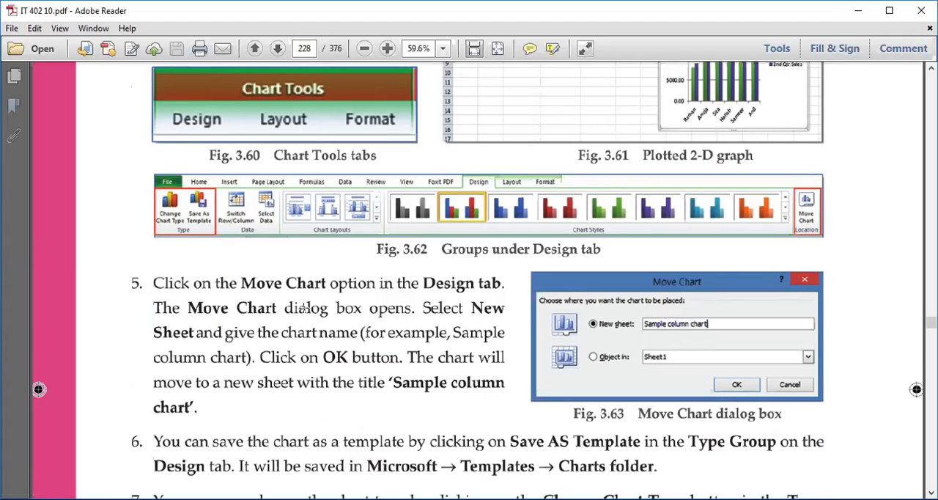
pyautogui.scroll(-1, 293, 306)
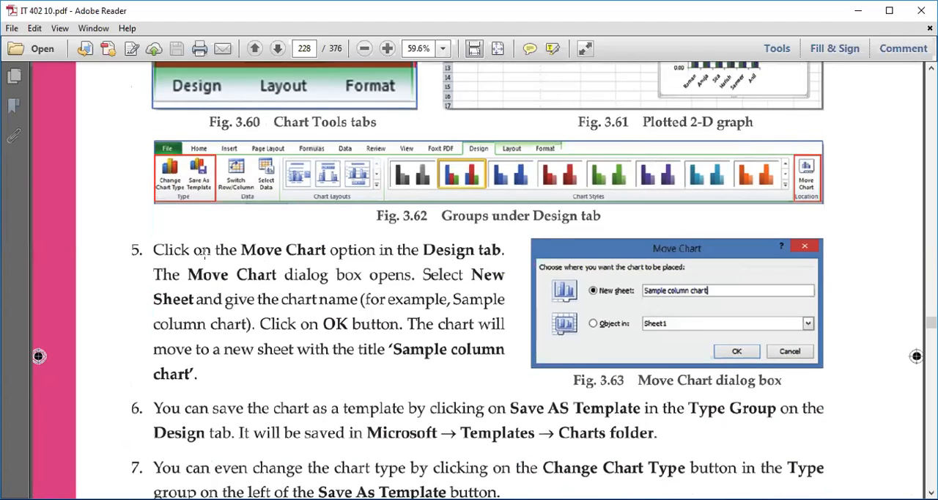
pyautogui.moveTo(233, 250); pyautogui.dragTo(393, 261)
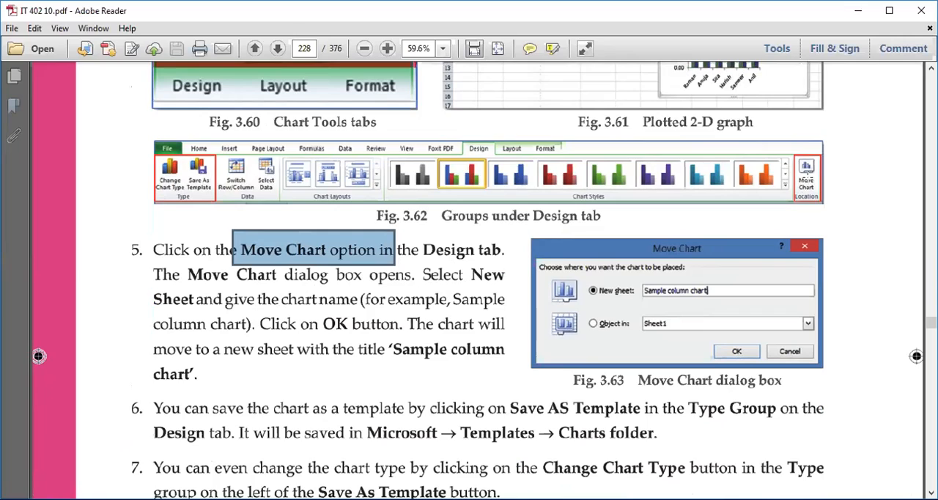
pyautogui.click(440, 262)
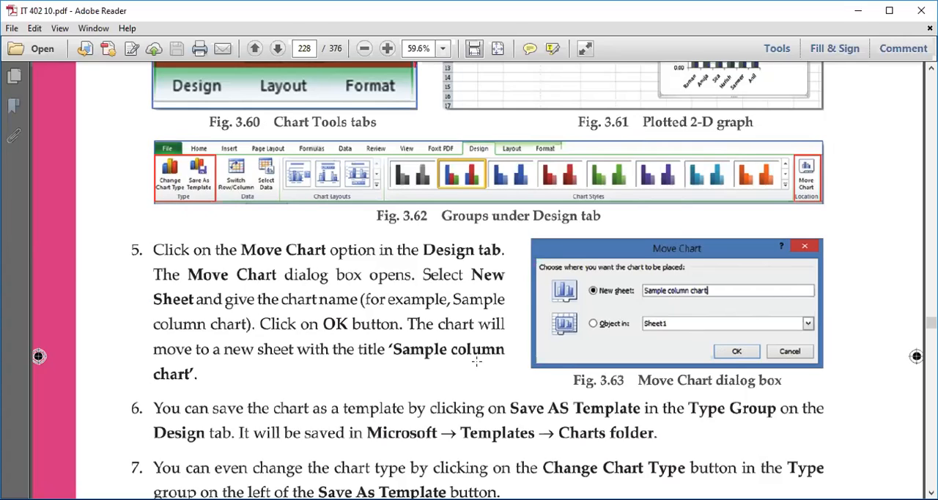
pyautogui.scroll(-2, 407, 381)
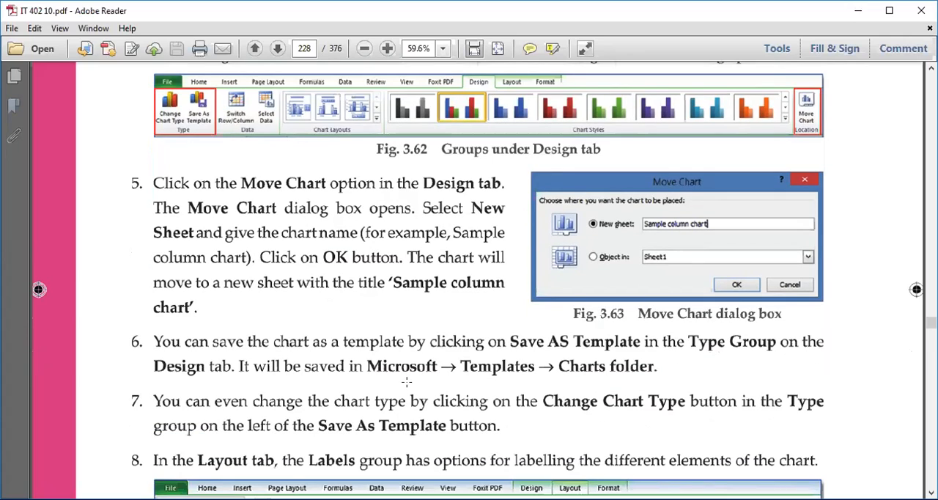
pyautogui.scroll(-4, 407, 381)
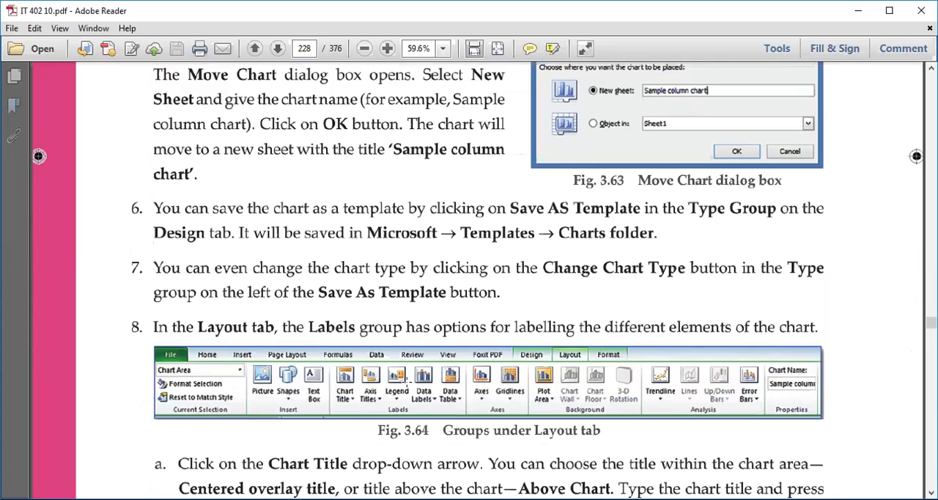
pyautogui.scroll(3, 406, 384)
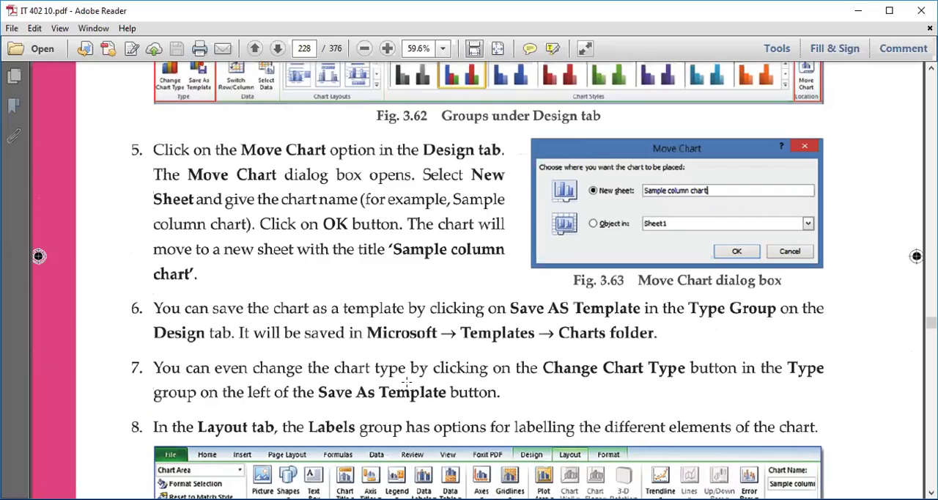
pyautogui.scroll(1, 506, 341)
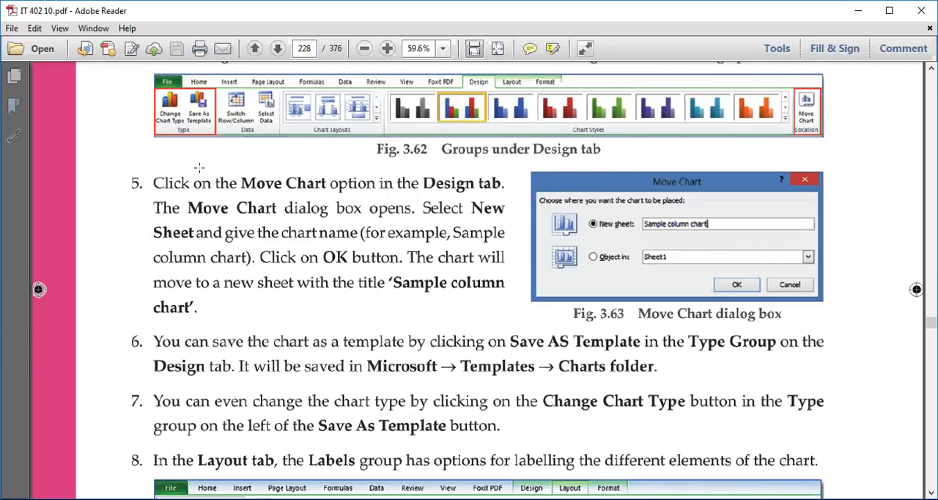
pyautogui.scroll(2, 204, 106)
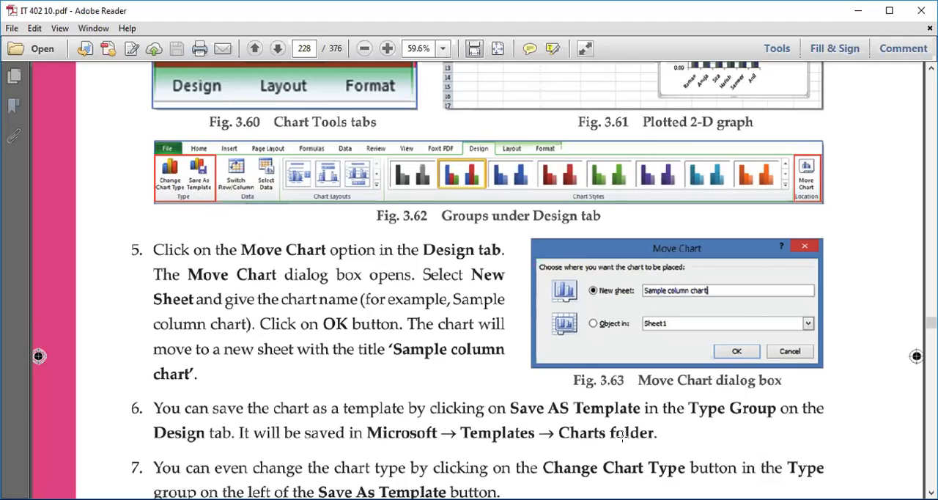
# Review the instructions on the Layout tab's Labels group, including chart title and axis title options.
pyautogui.scroll(-2, 469, 396)
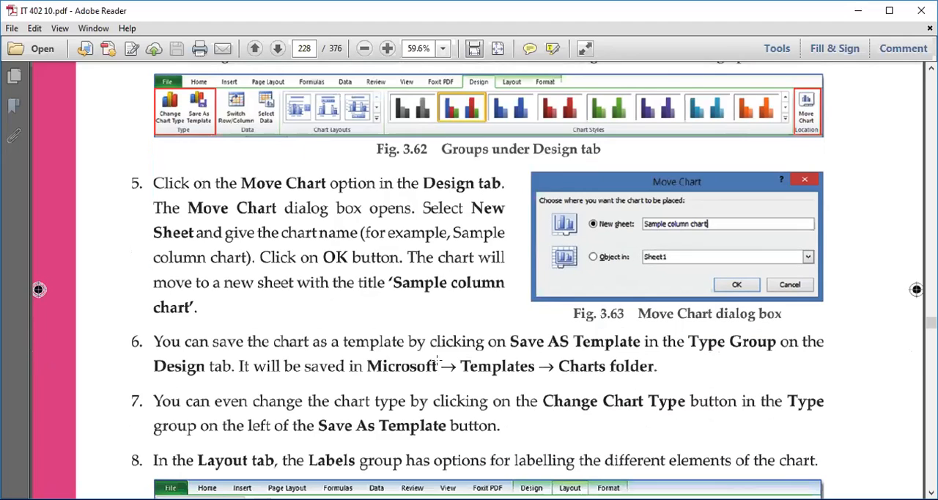
pyautogui.scroll(-2, 463, 361)
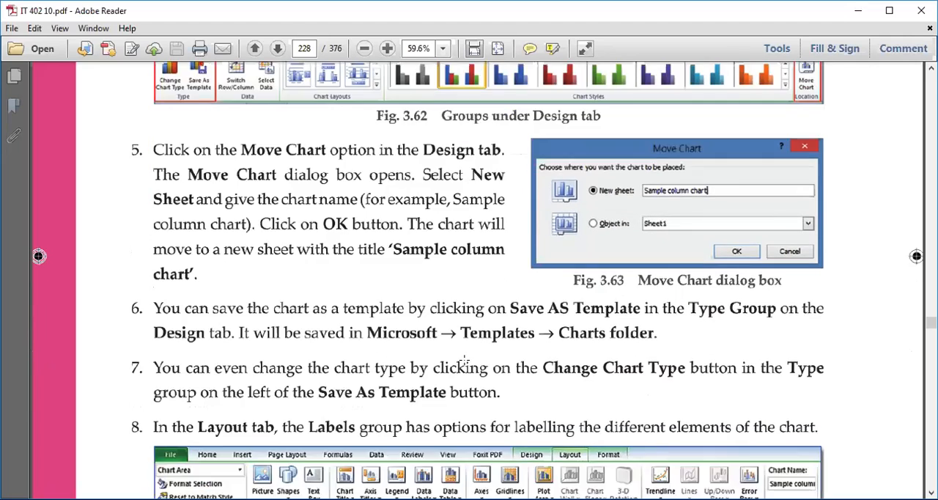
pyautogui.scroll(2, 462, 360)
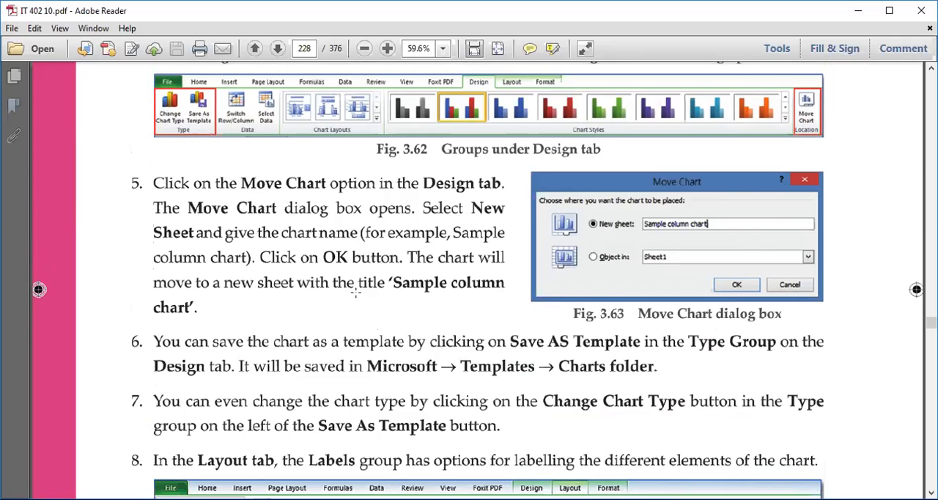
pyautogui.scroll(-7, 357, 292)
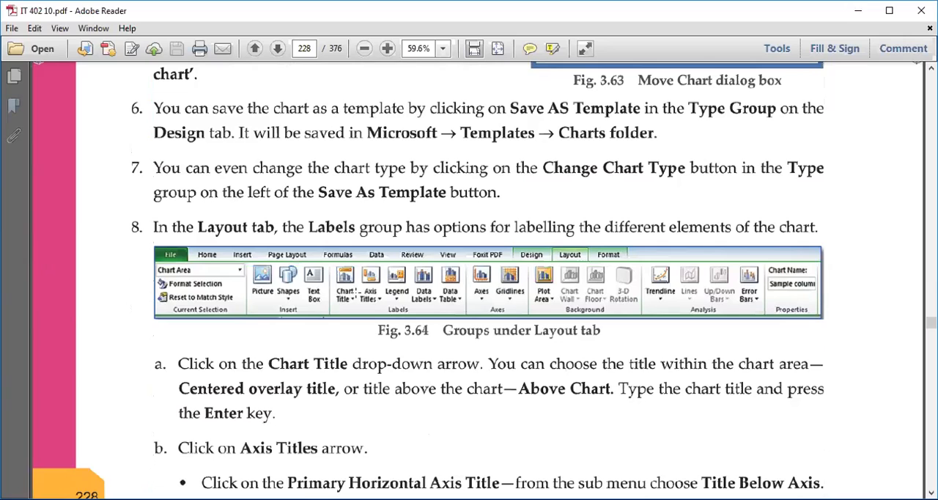
pyautogui.scroll(-1, 356, 291)
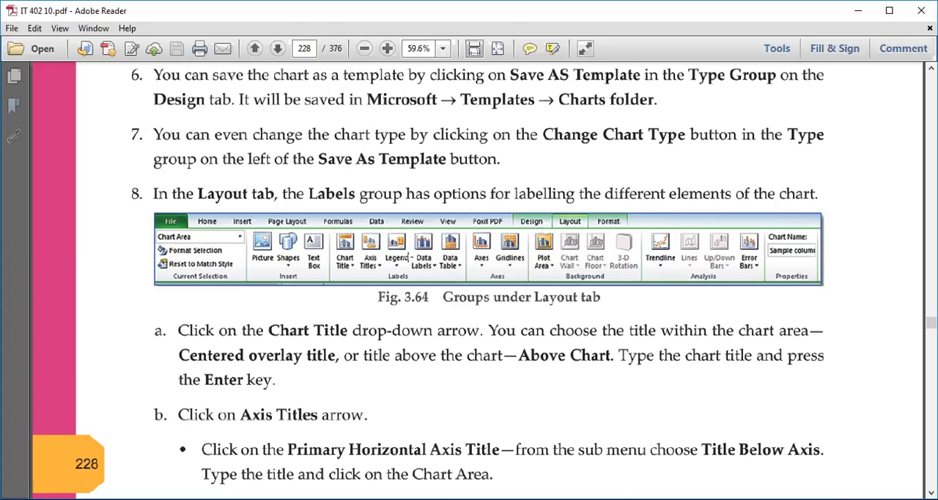
pyautogui.scroll(-3, 380, 328)
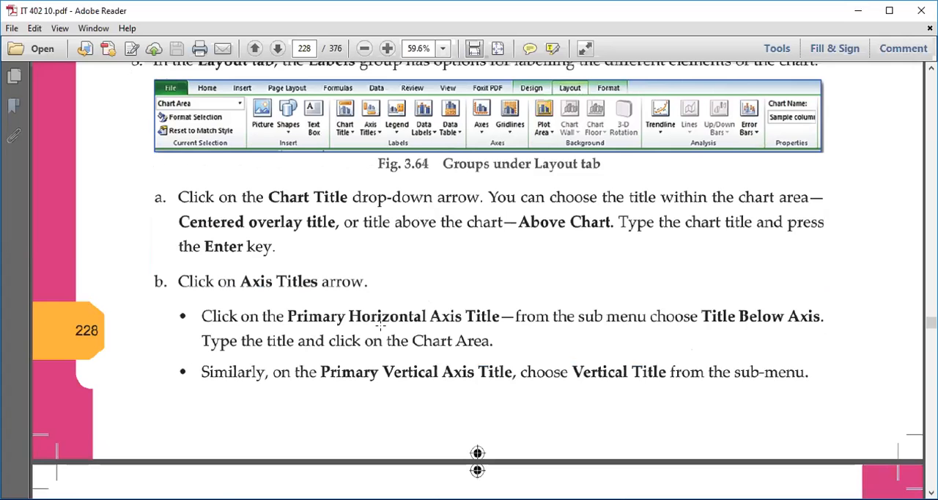
pyautogui.scroll(2, 380, 326)
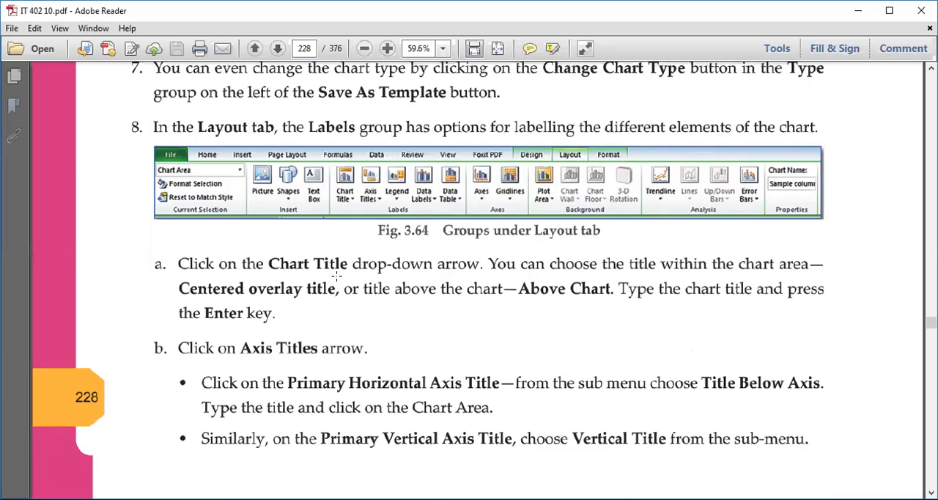
pyautogui.scroll(14, 501, 317)
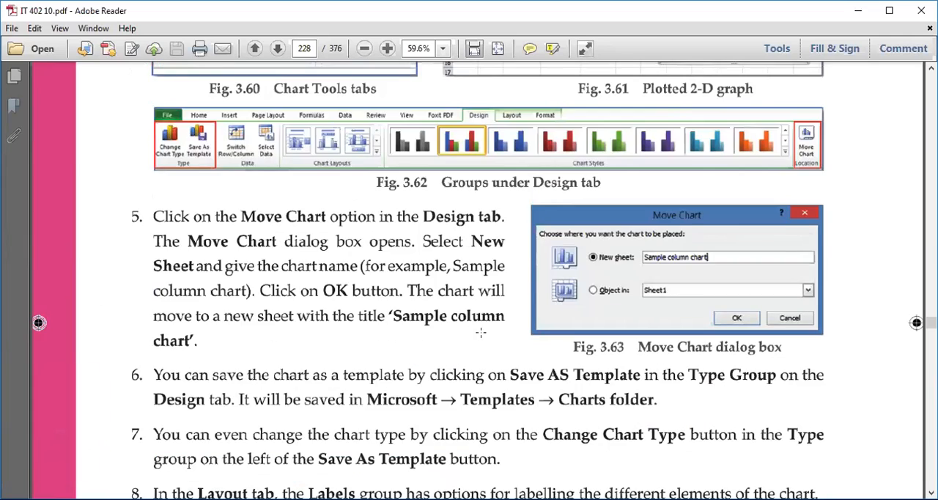
pyautogui.scroll(5, 467, 341)
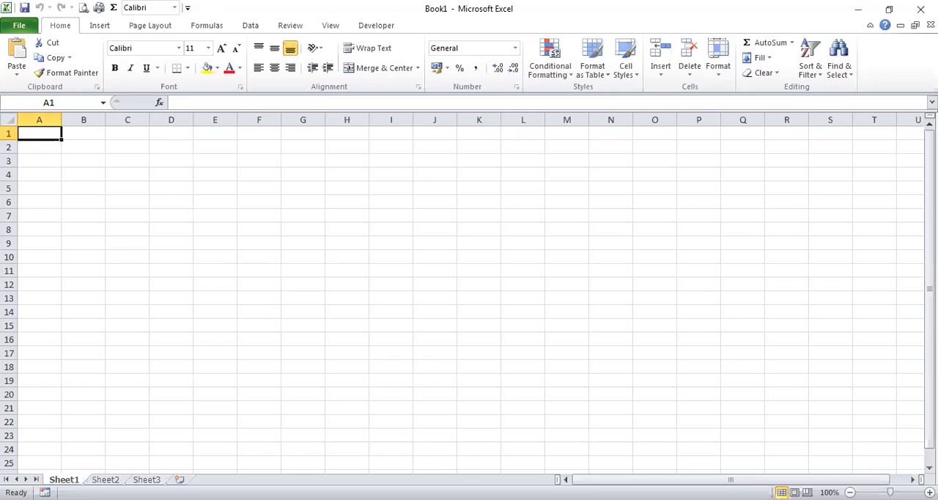
# Enter the column headings Name in C3 and Marks in D3.
pyautogui.click(120, 161)
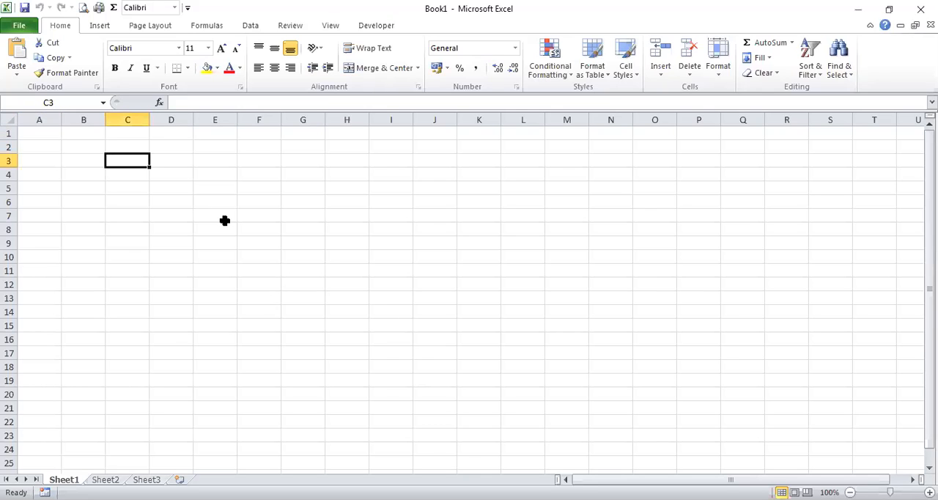
pyautogui.write('Name')
pyautogui.press('Tab')
pyautogui.write('M')
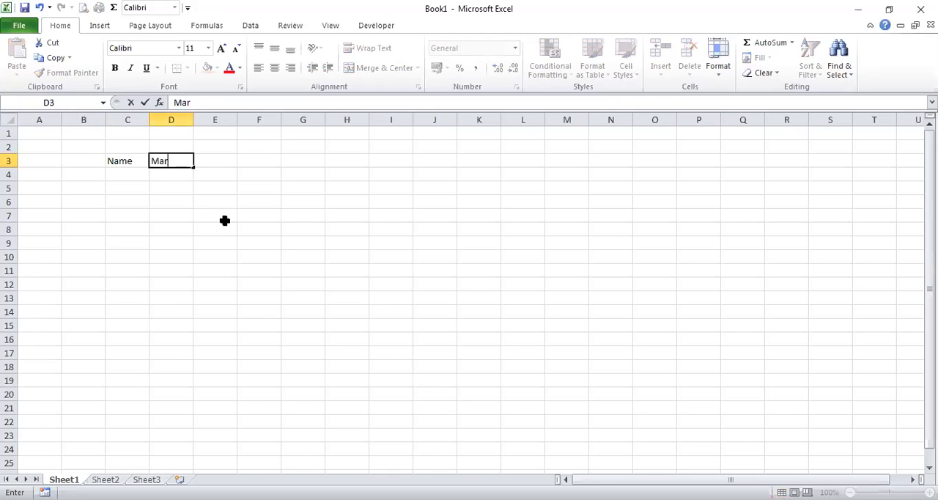
pyautogui.write('ks')
pyautogui.press('Return')
# Fill the Name column in C4:C7 with the entries A, D, C and B.
pyautogui.press('Left')
pyautogui.write('A')
pyautogui.press('Return')
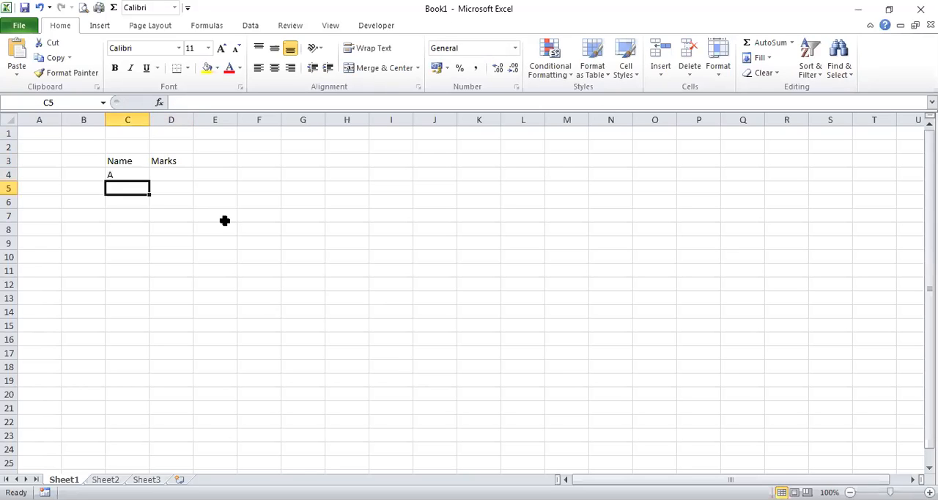
pyautogui.write('B')
pyautogui.press('Return')
pyautogui.write('C')
pyautogui.press('Up')
pyautogui.write('D')
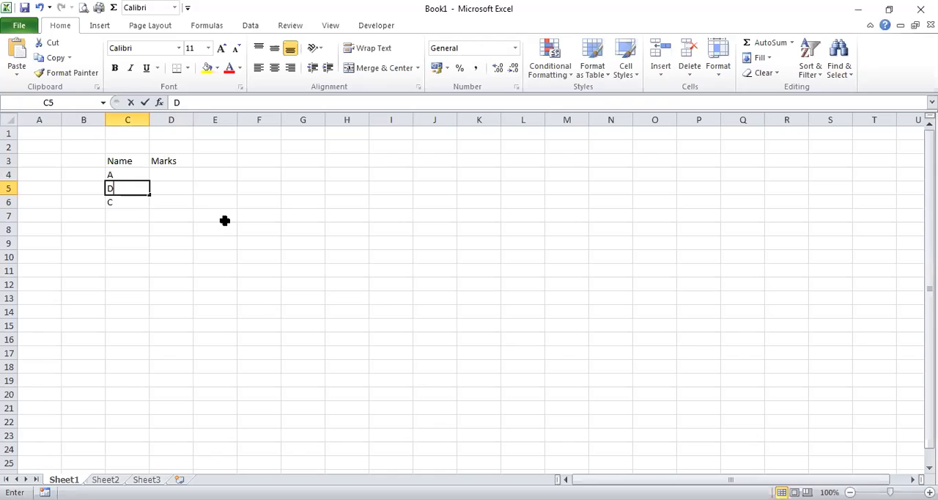
pyautogui.press('Return')
pyautogui.press('Return')
pyautogui.press('Up')
pyautogui.press('Down')
pyautogui.write('B')
pyautogui.press('Tab')
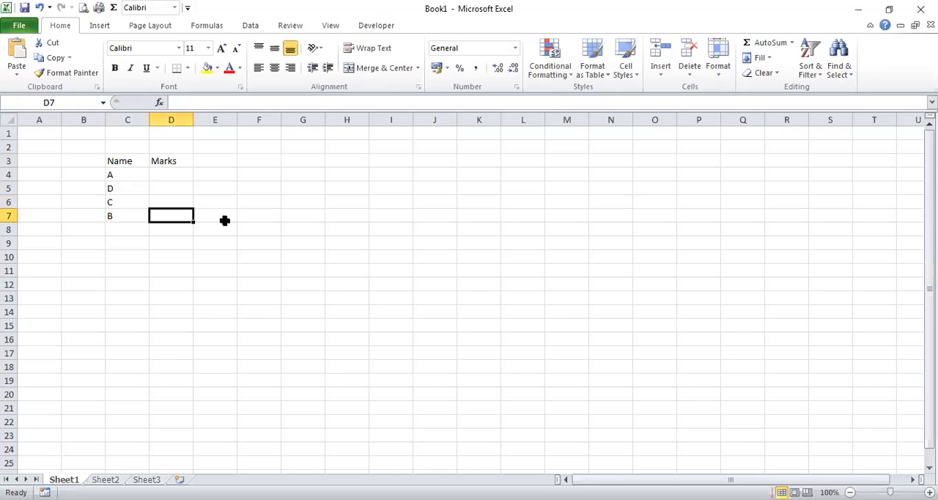
# Fill the Marks column in D4:D7 with the values 2, 5, 6 and 8.
pyautogui.press('Up')
pyautogui.press('Up')
pyautogui.press('Up')
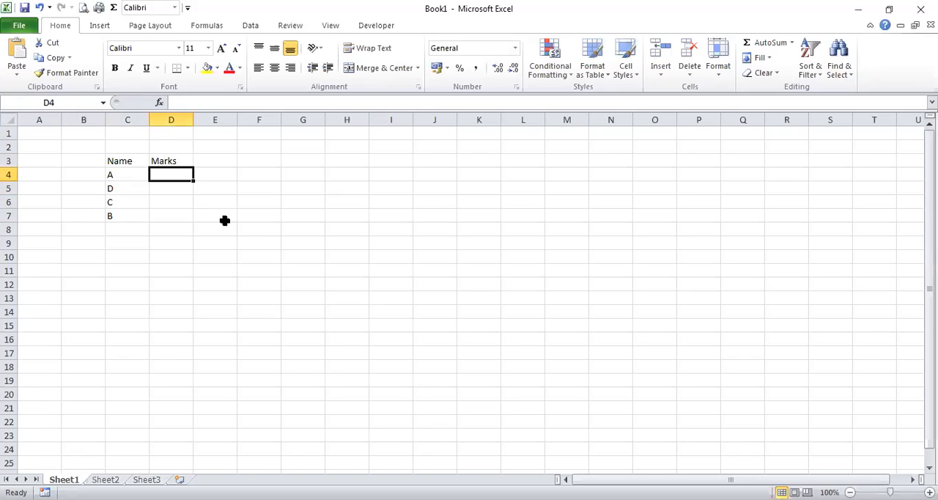
pyautogui.write('2')
pyautogui.press('Return')
pyautogui.write('5')
pyautogui.press('Return')
pyautogui.write('6')
pyautogui.press('Return')
pyautogui.write('8')
pyautogui.press('Return')
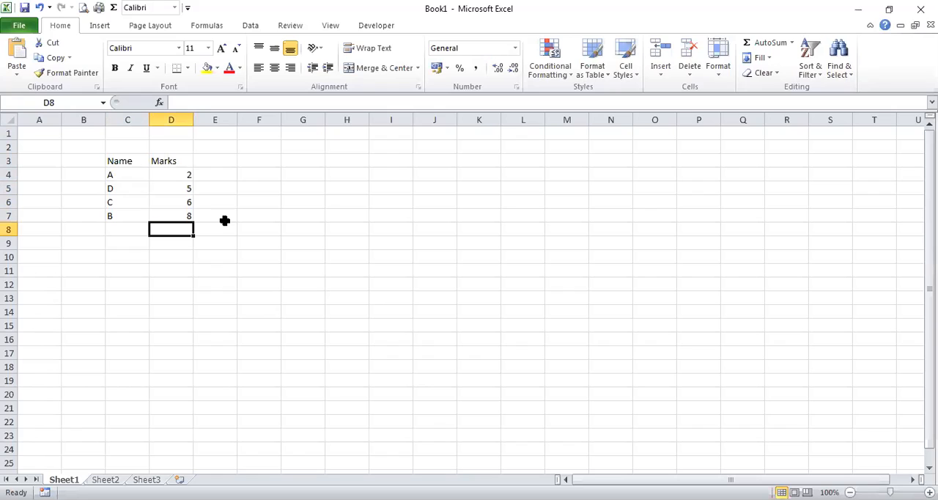
# Center the C3:D7 table and enlarge its font to 20 with columns wide enough for the text, leaving the table selected.
pyautogui.moveTo(130, 161); pyautogui.dragTo(189, 216)
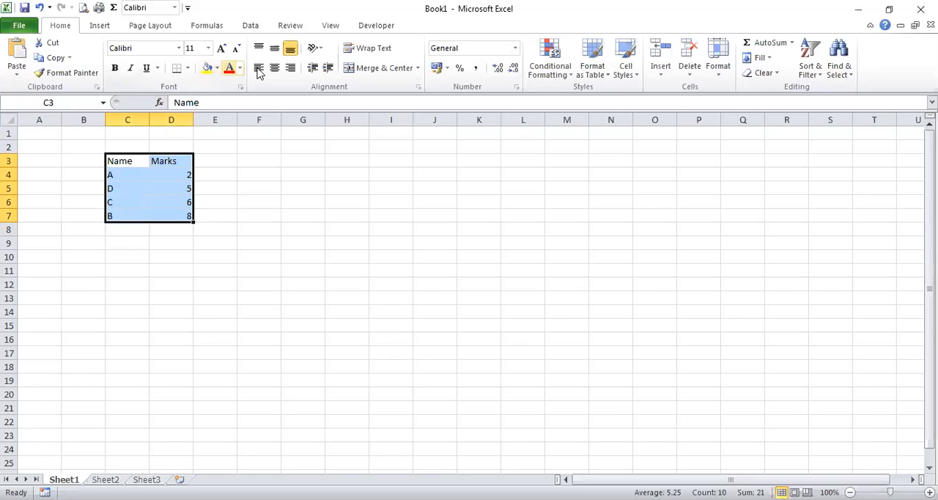
pyautogui.click(273, 69)
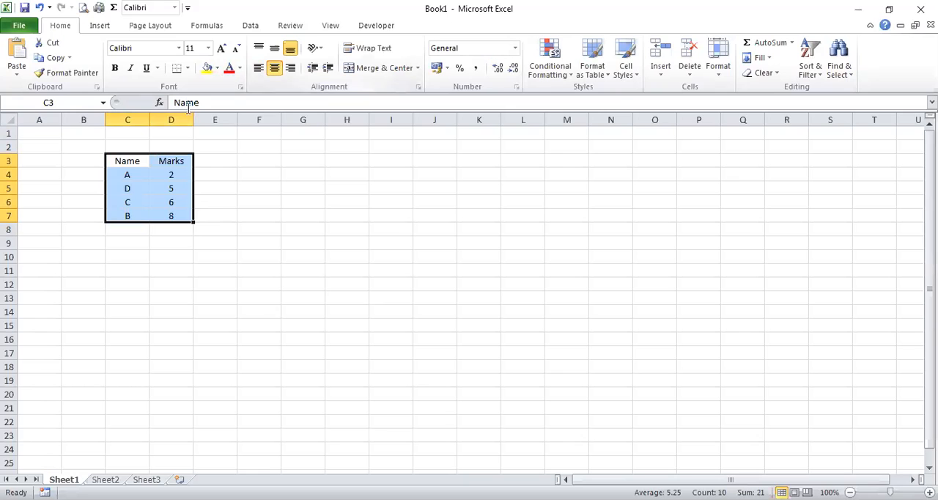
pyautogui.click(223, 48)
pyautogui.click(222, 48)
pyautogui.click(223, 48)
pyautogui.click(223, 48)
pyautogui.click(223, 49)
pyautogui.moveTo(163, 120); pyautogui.dragTo(211, 120)
pyautogui.click(274, 210)
pyautogui.moveTo(140, 178); pyautogui.dragTo(184, 262)
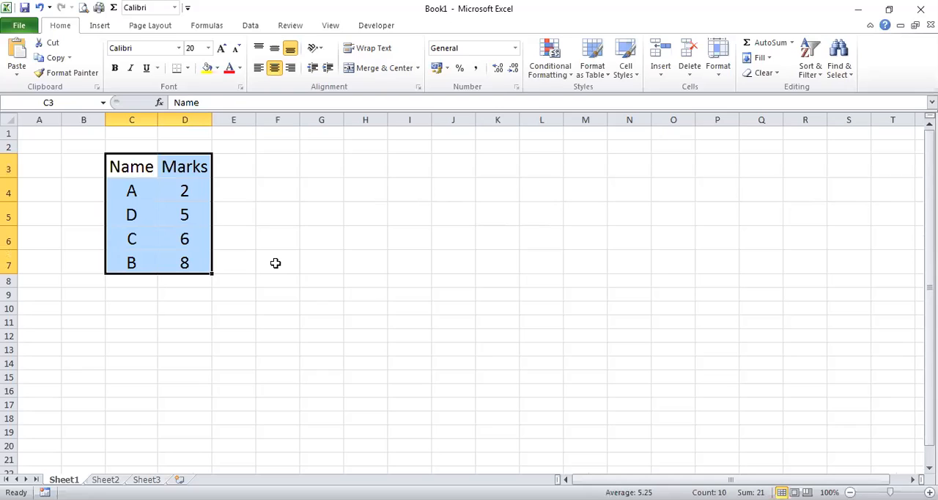
# Insert a 2-D clustered column chart from the C3:D7 table and give it the beveled red chart style.
pyautogui.click(102, 28)
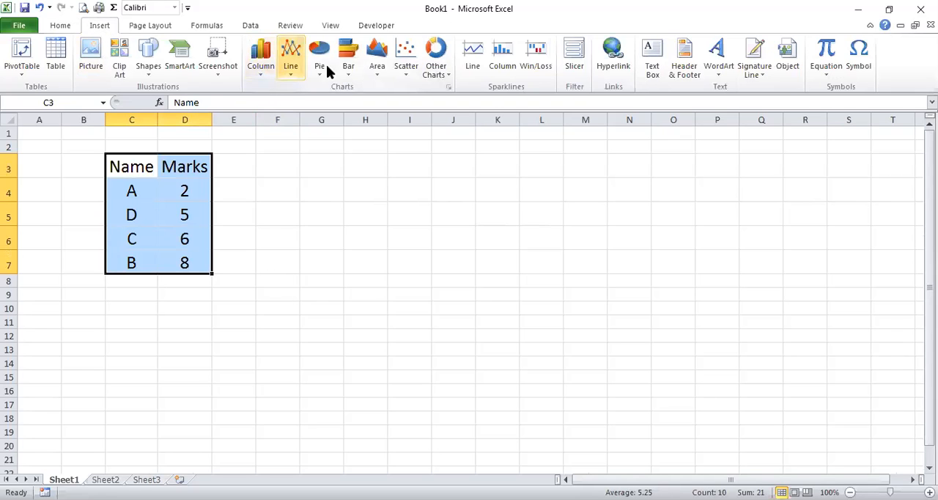
pyautogui.click(268, 78)
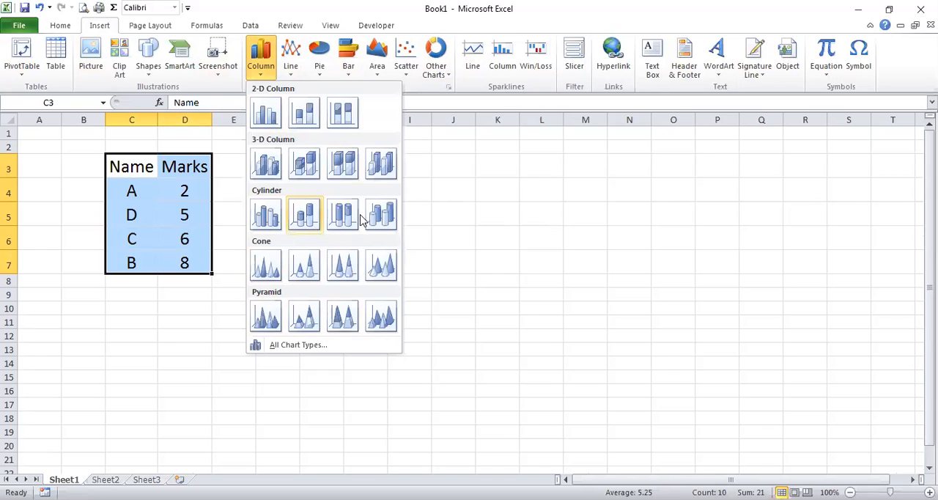
pyautogui.click(267, 114)
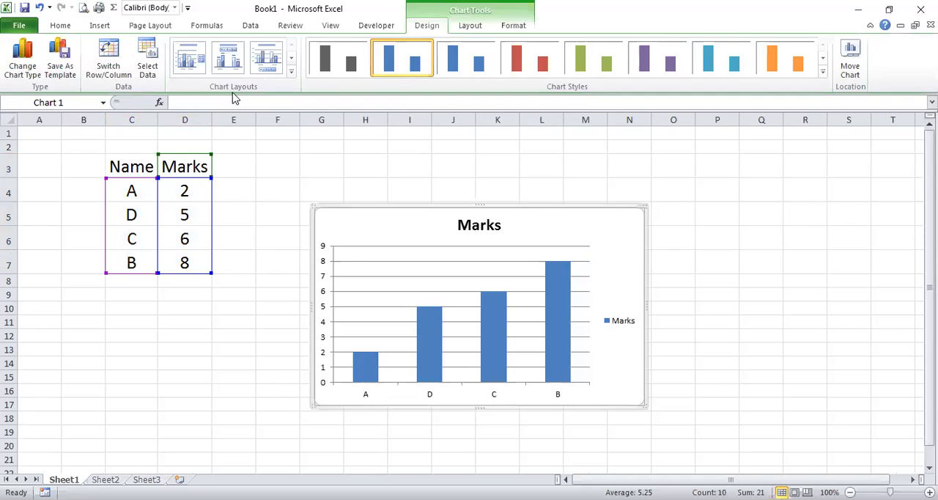
pyautogui.click(823, 71)
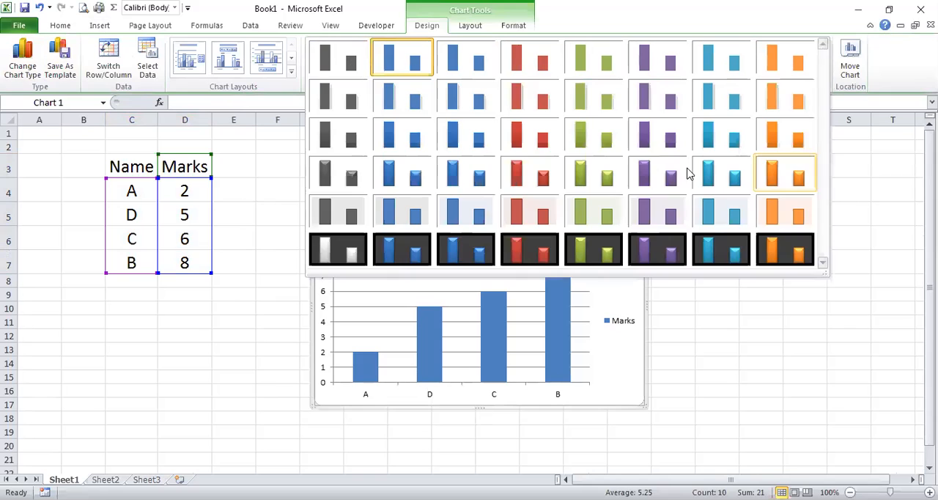
pyautogui.click(527, 176)
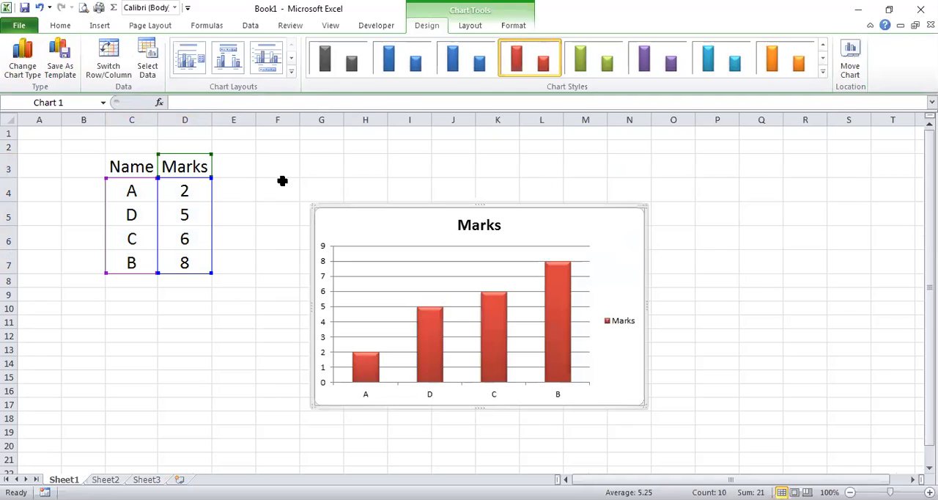
# Try the chart layouts with data labels and a top legend, with a bottom legend, and with a data table under the columns.
pyautogui.click(291, 71)
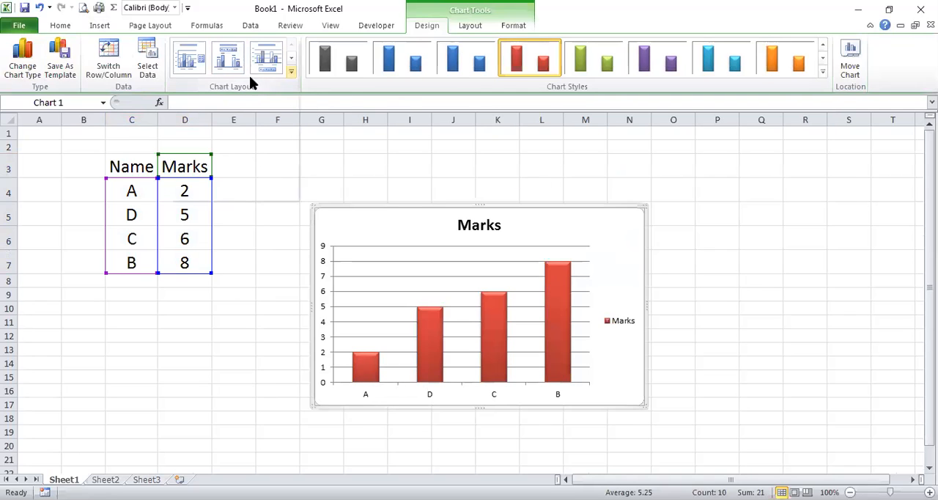
pyautogui.click(194, 64)
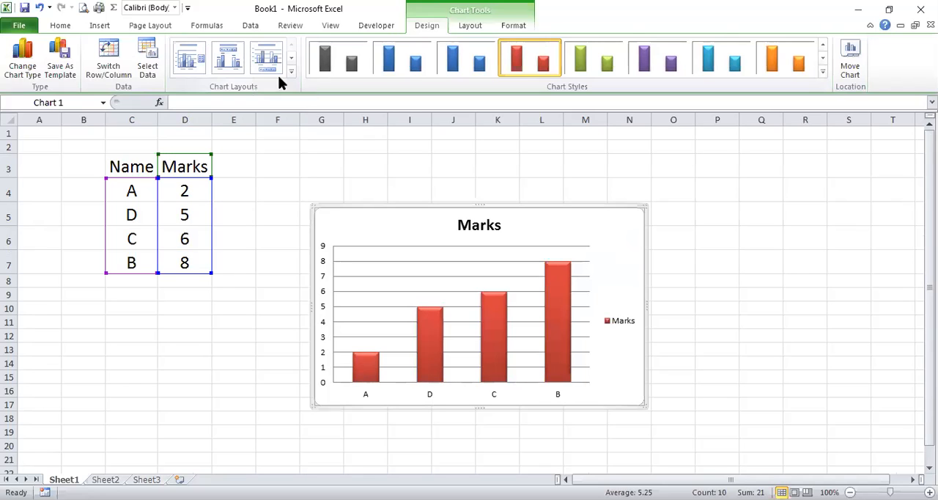
pyautogui.click(230, 64)
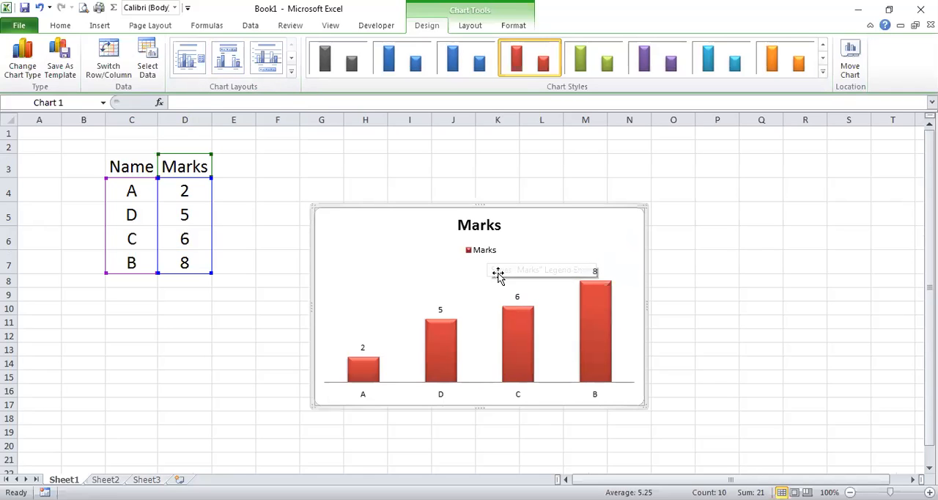
pyautogui.click(267, 64)
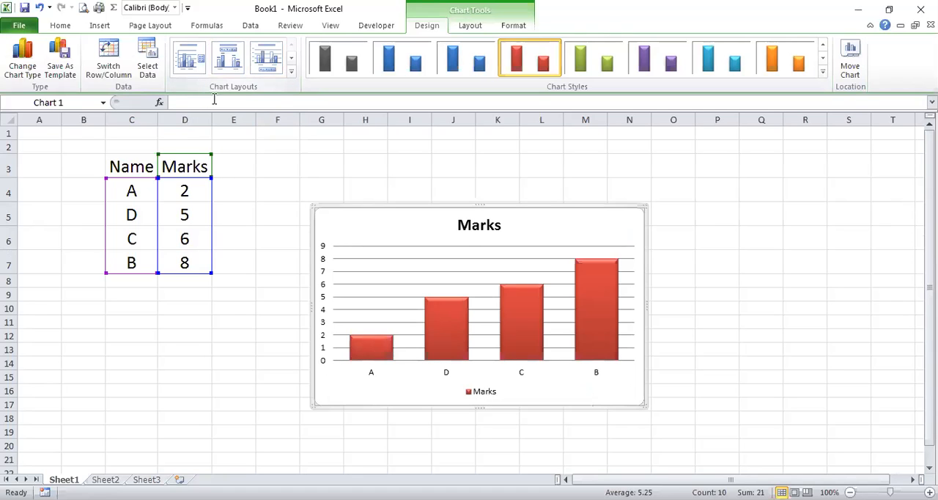
pyautogui.click(291, 74)
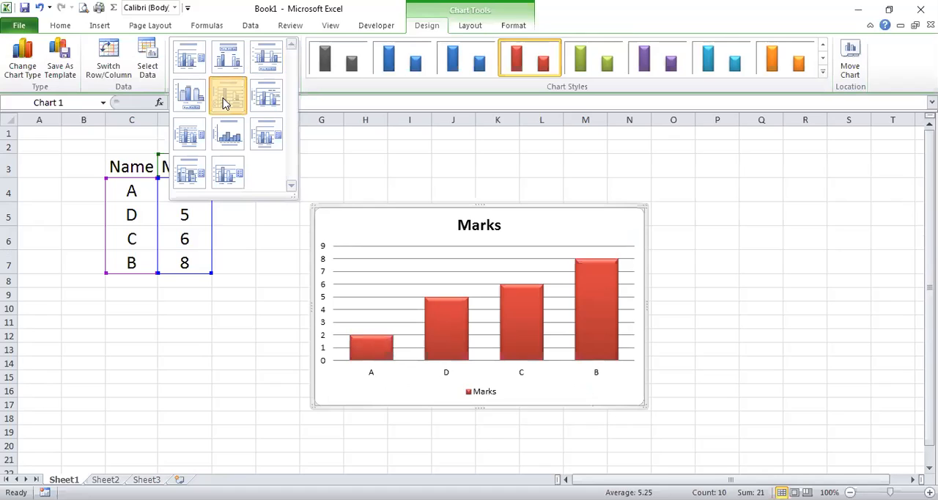
pyautogui.click(226, 102)
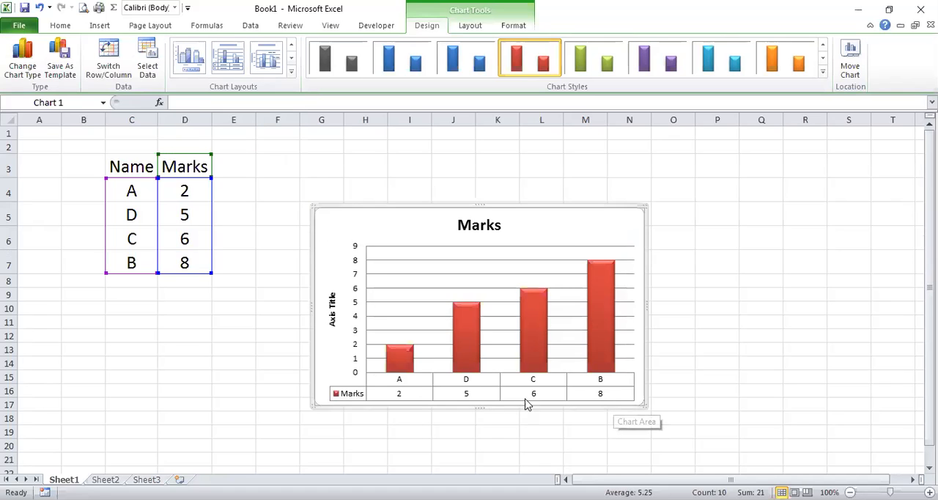
# Try the gapless histogram layout and the one with axis titles, and return the chart to the first layout with title and side legend.
pyautogui.click(291, 74)
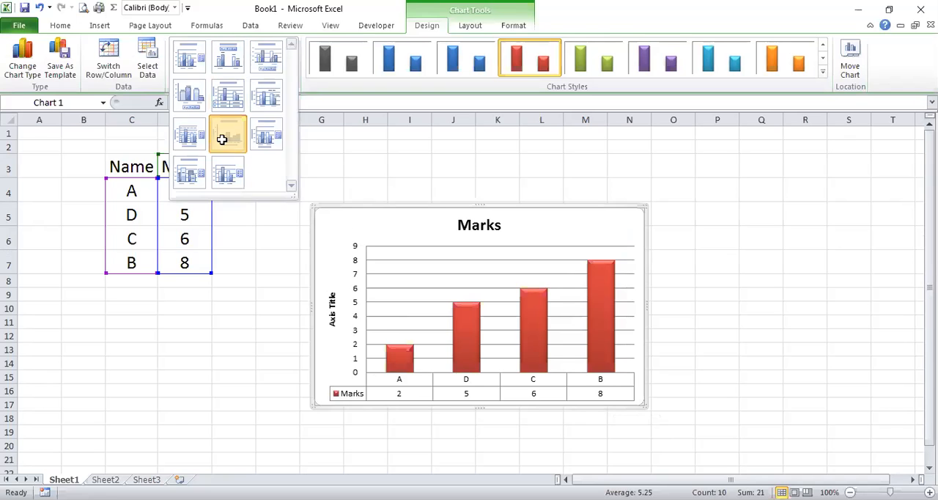
pyautogui.click(218, 136)
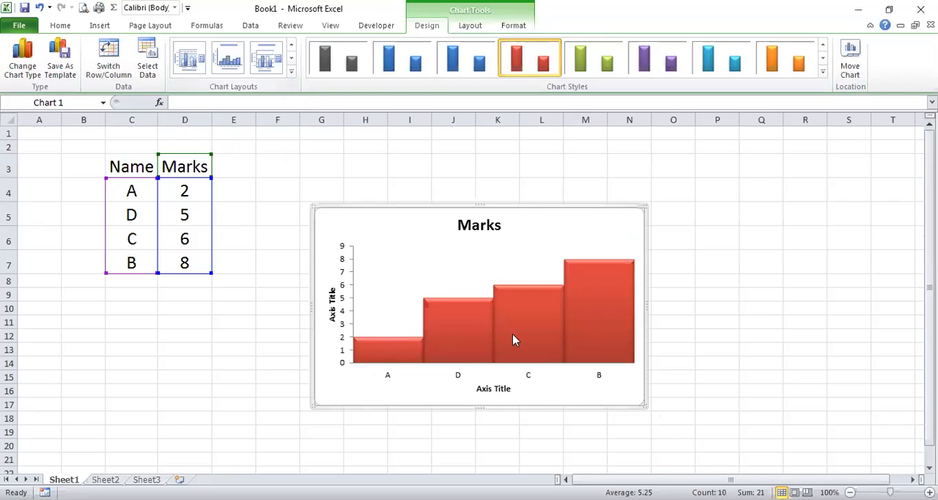
pyautogui.click(291, 71)
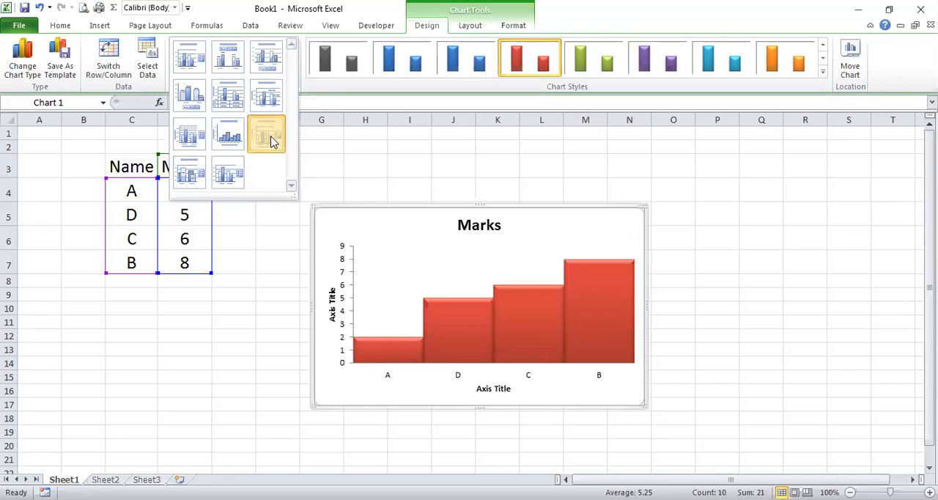
pyautogui.click(268, 137)
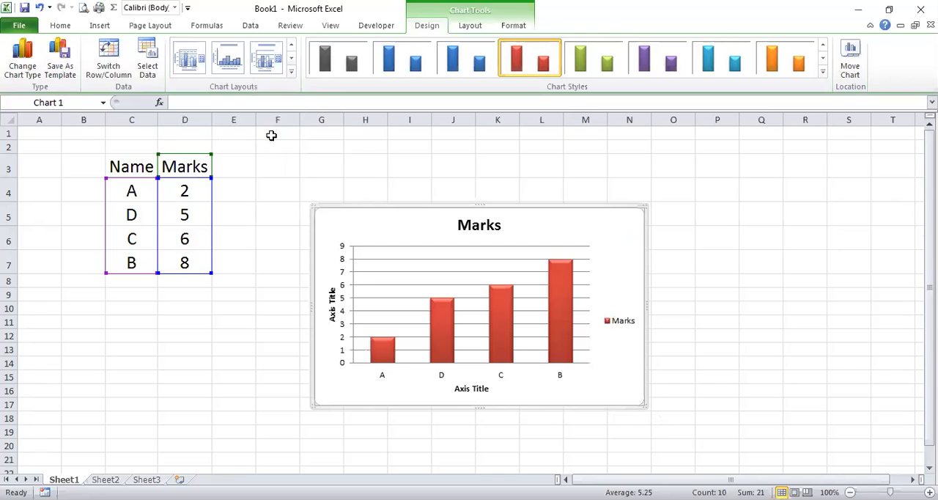
pyautogui.click(291, 75)
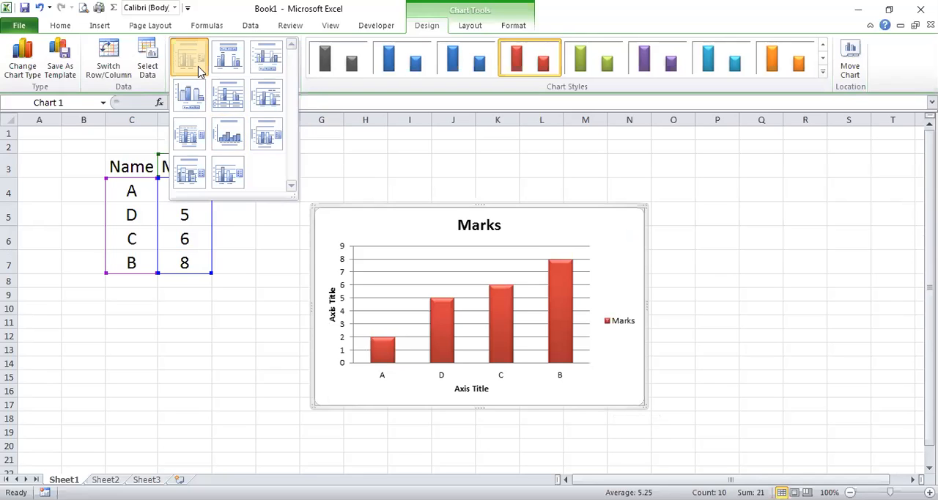
pyautogui.click(198, 67)
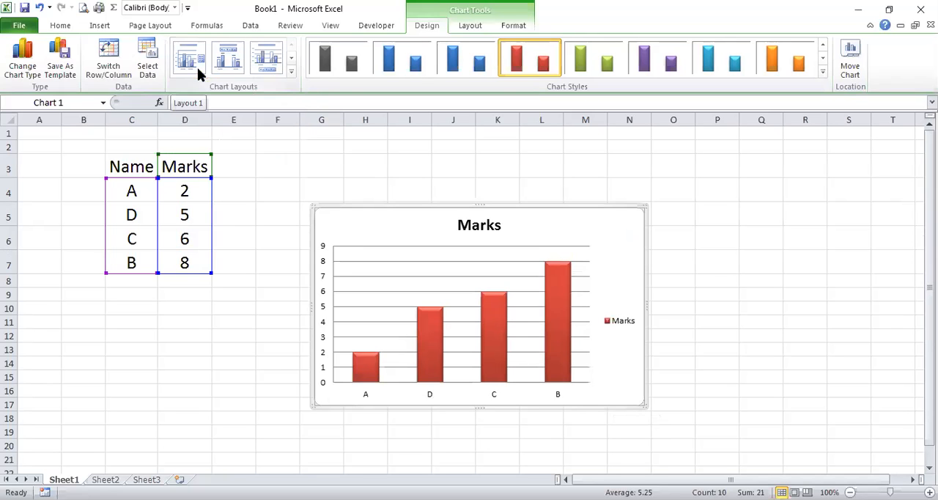
pyautogui.click(259, 160)
pyautogui.click(471, 261)
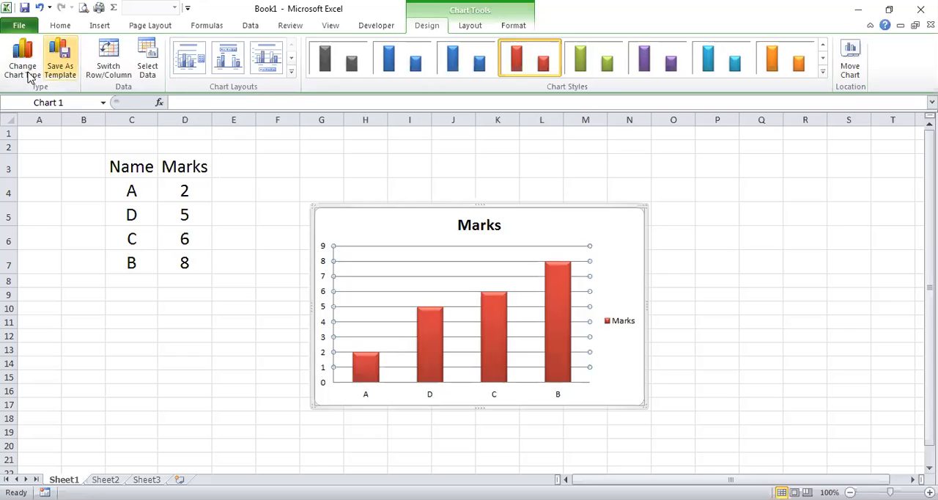
pyautogui.click(437, 345)
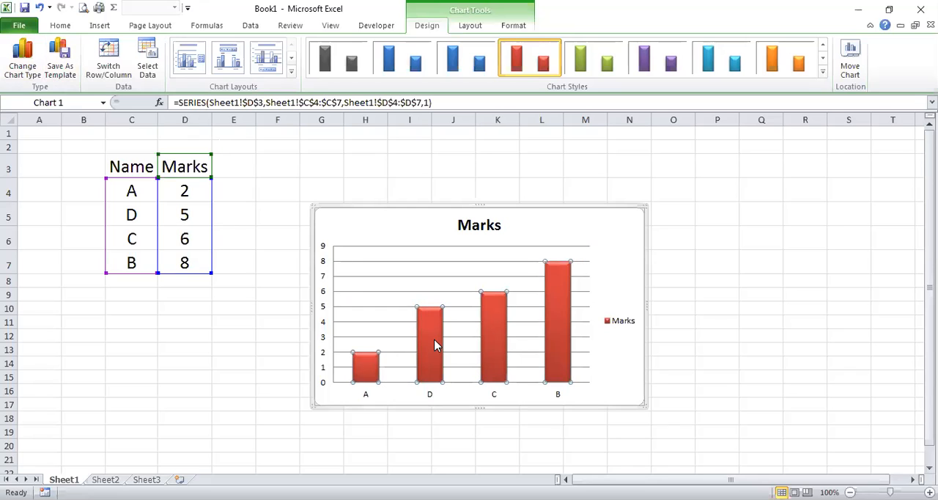
pyautogui.click(434, 346)
pyautogui.doubleClick(435, 345)
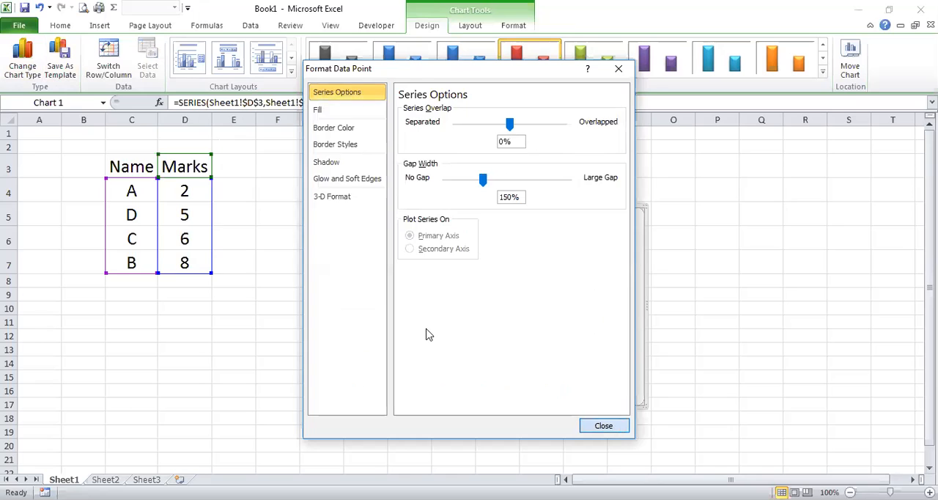
pyautogui.press('Escape')
pyautogui.doubleClick(428, 335)
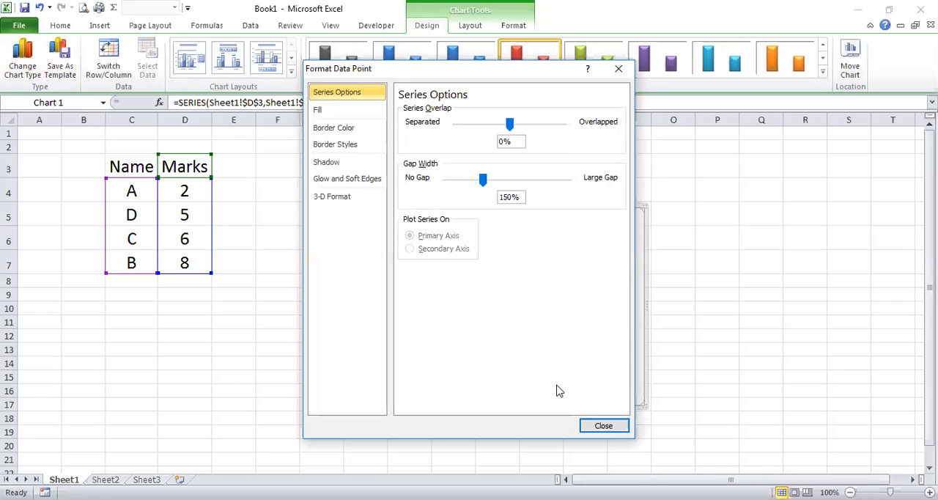
pyautogui.click(620, 423)
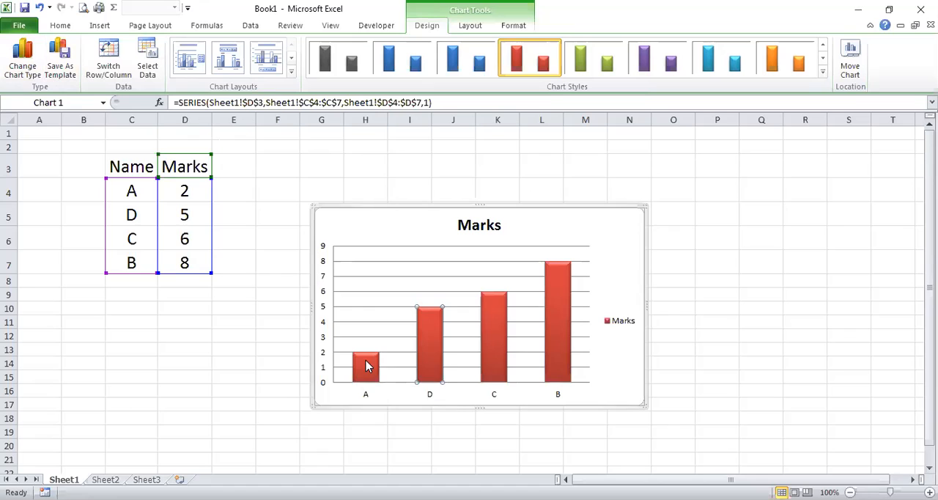
pyautogui.click(445, 359)
pyautogui.click(504, 342)
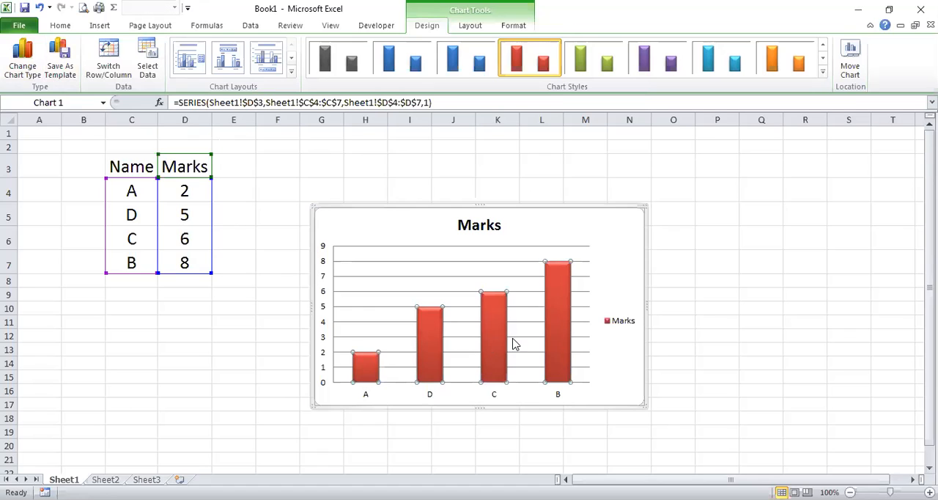
pyautogui.rightClick(562, 321)
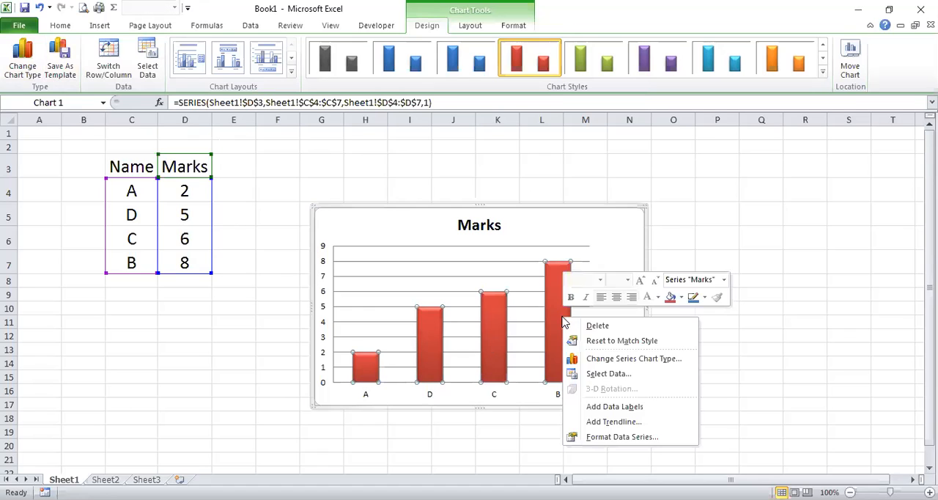
pyautogui.click(642, 363)
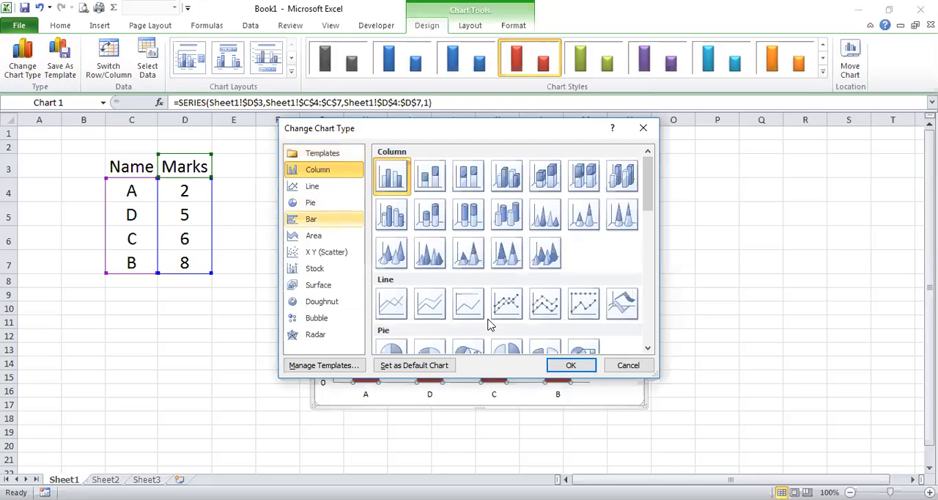
pyautogui.click(627, 366)
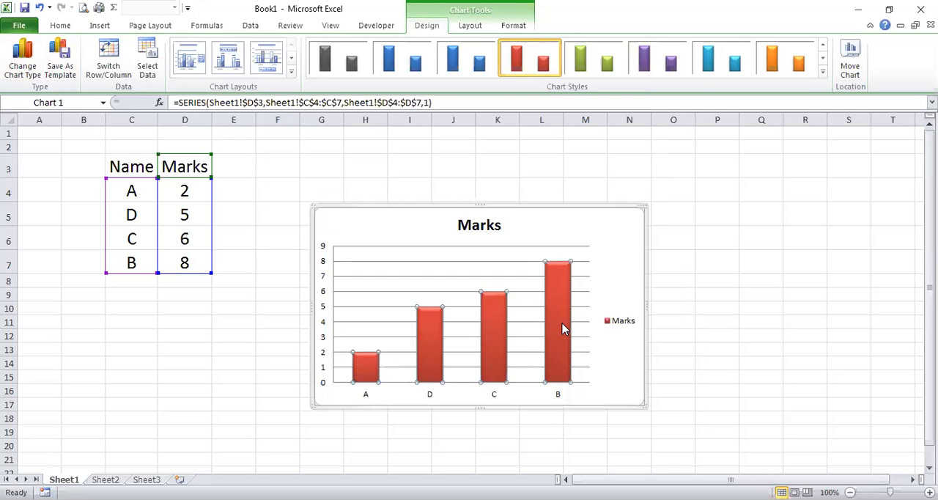
# Open the fill formatting of the whole Marks data series and set it to a solid fill in standard green.
pyautogui.rightClick(562, 326)
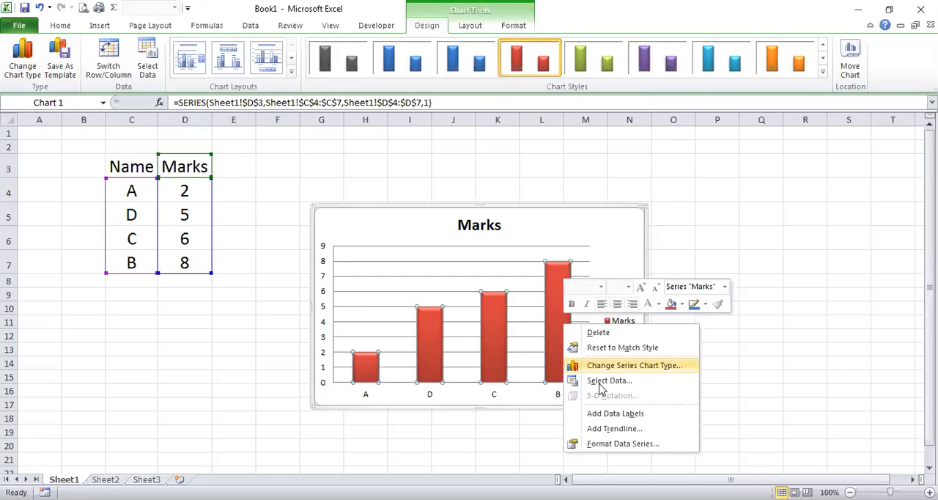
pyautogui.click(623, 444)
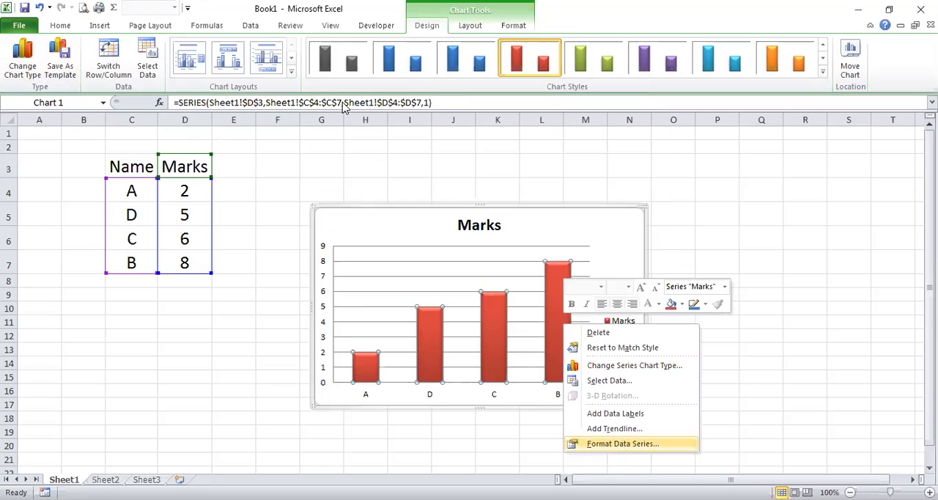
pyautogui.click(332, 113)
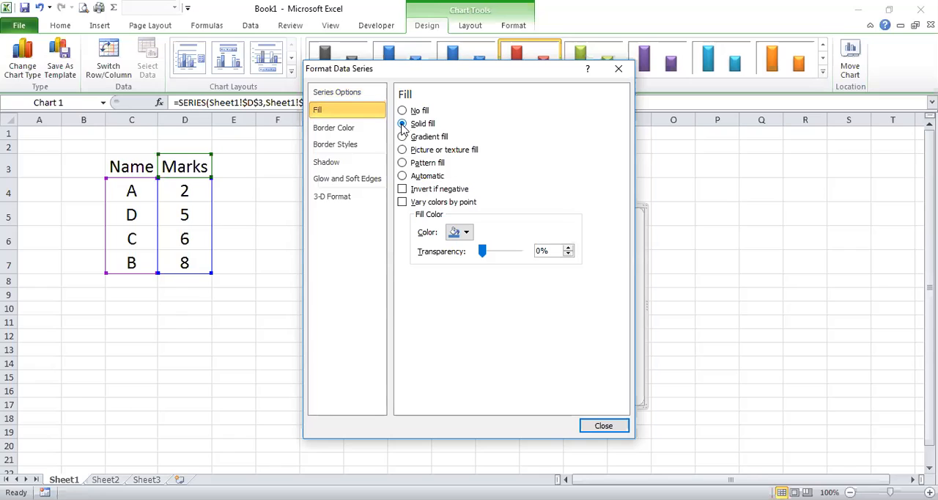
pyautogui.click(466, 233)
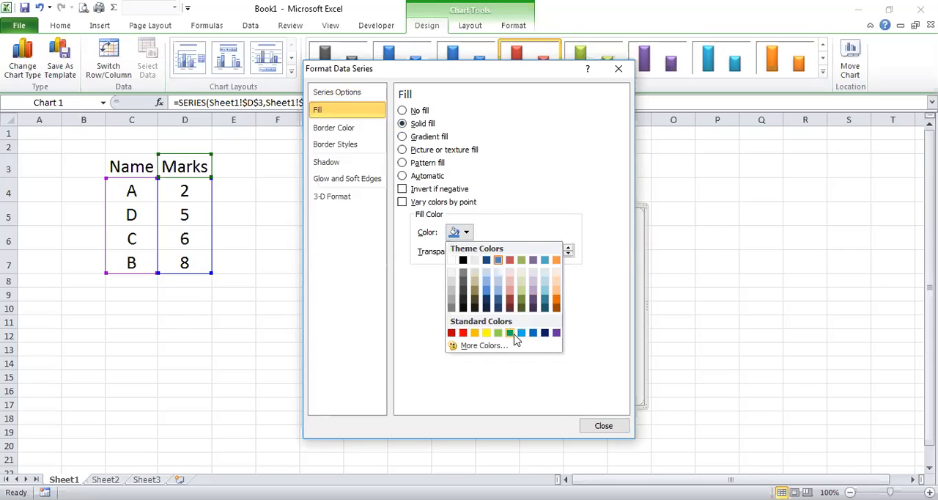
pyautogui.click(512, 334)
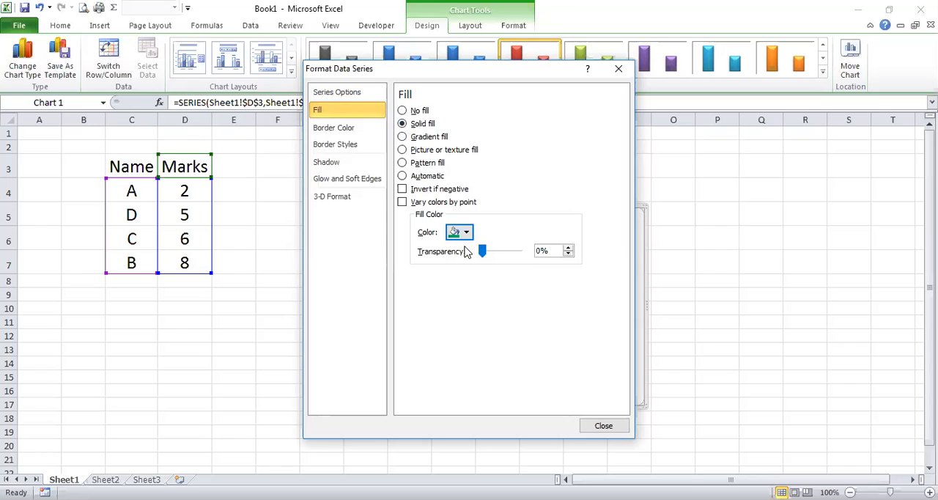
pyautogui.moveTo(481, 249)
pyautogui.mouseDown()
pyautogui.moveTo(541, 248)
pyautogui.moveTo(463, 248)
pyautogui.mouseUp()
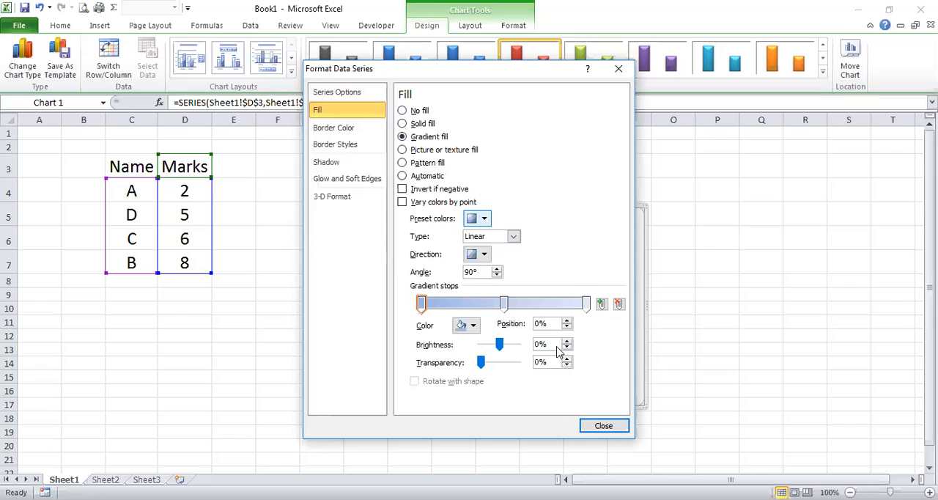
# Give the Marks series a linear gradient fill with the yellow-orange-red preset colors, directed at a 270° angle.
pyautogui.click(484, 220)
pyautogui.click(579, 286)
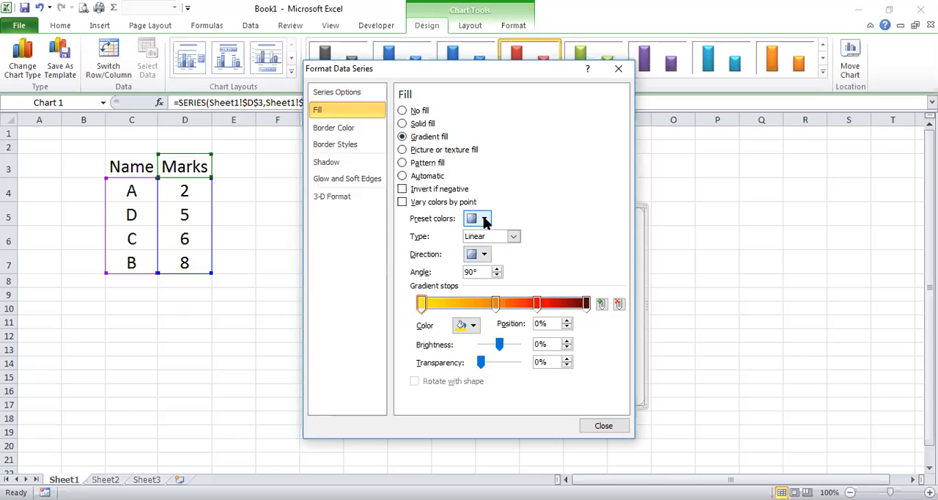
pyautogui.click(484, 221)
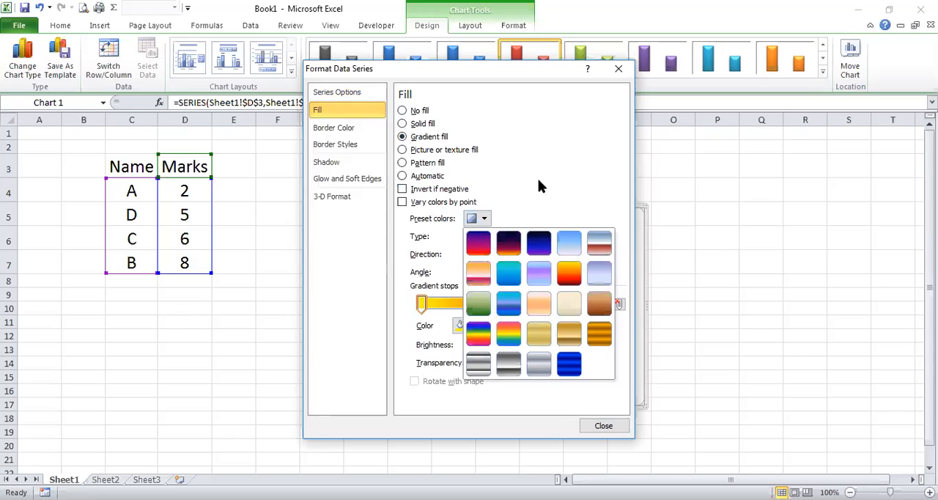
pyautogui.click(474, 253)
pyautogui.click(484, 254)
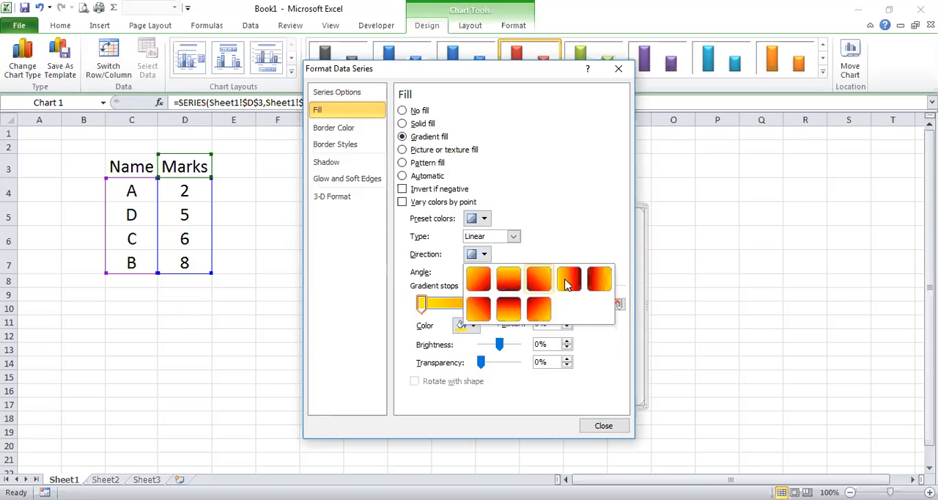
pyautogui.click(511, 311)
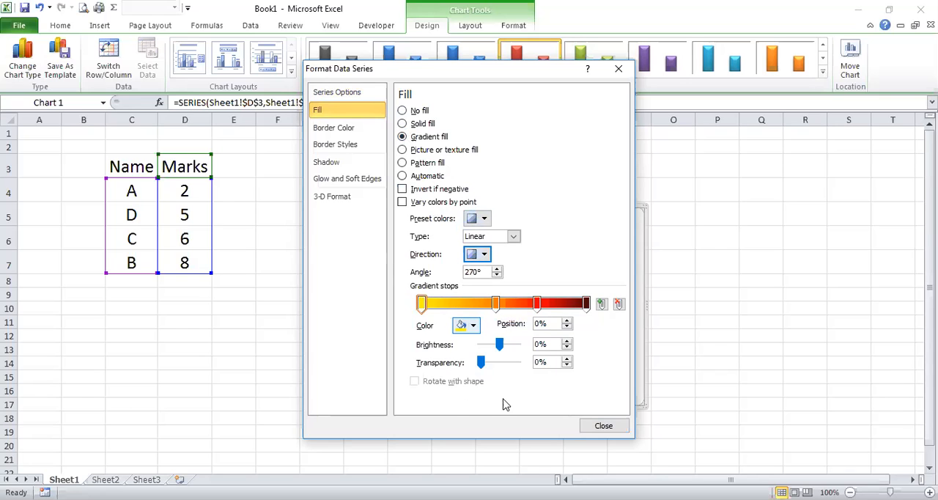
# Recolor the first gradient stop of the Marks series fill to a light olive green theme color at 60% brightness.
pyautogui.click(466, 324)
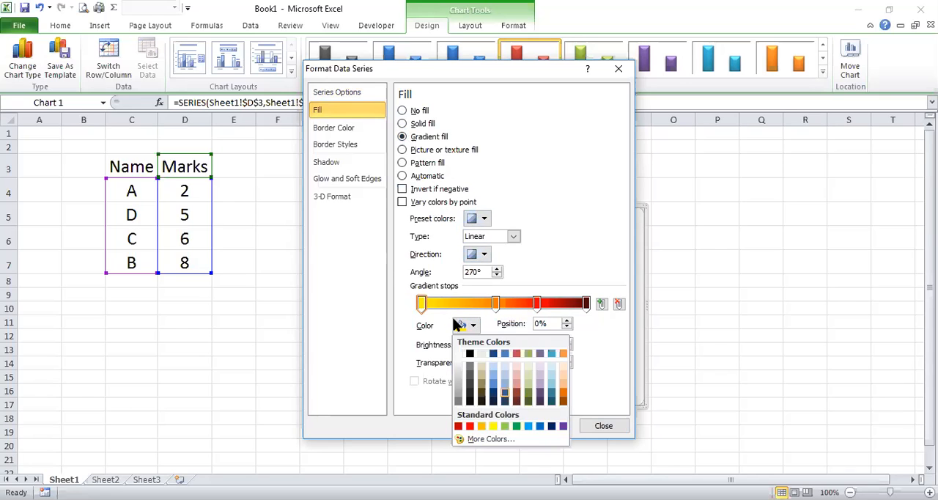
pyautogui.click(505, 393)
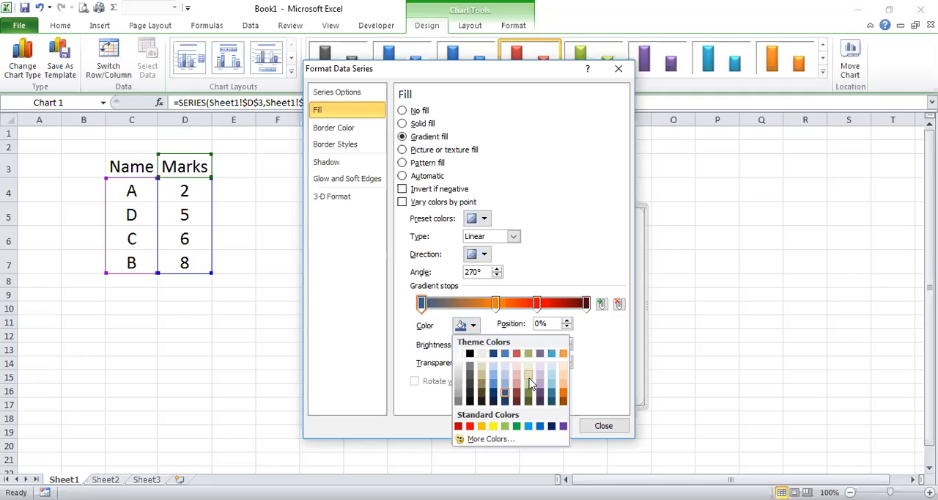
pyautogui.click(529, 378)
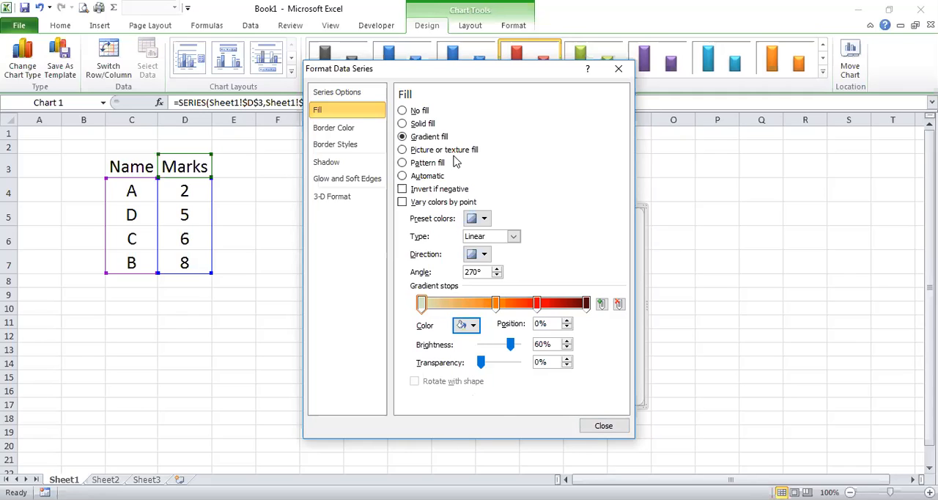
# Try a picture or texture fill with the fish fossil texture, and check the option of inserting a picture from a file.
pyautogui.click(403, 151)
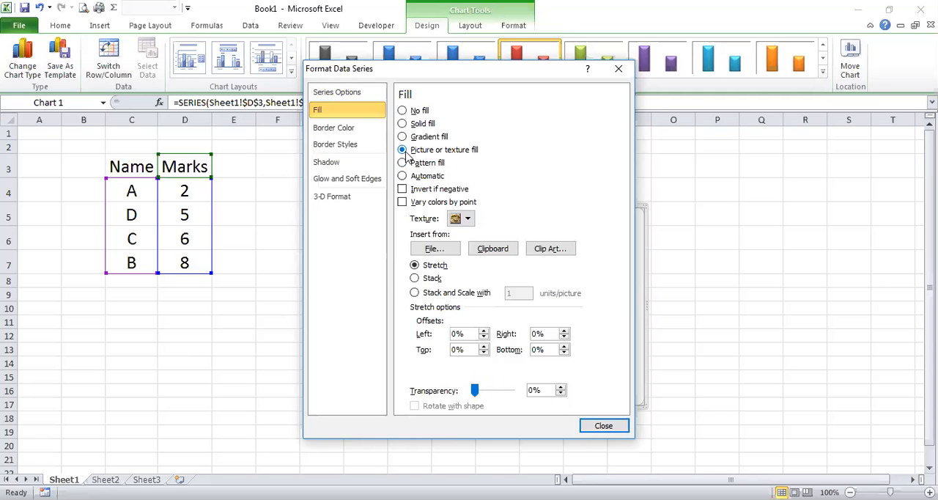
pyautogui.click(466, 219)
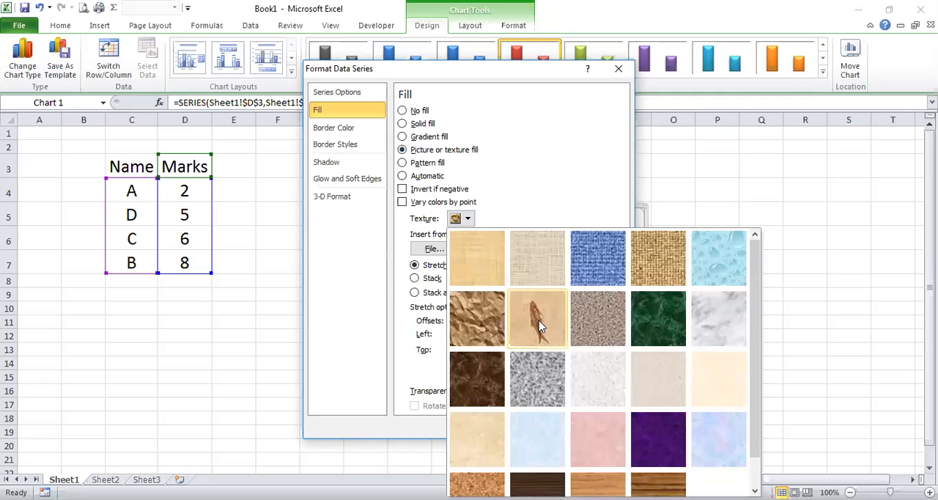
pyautogui.click(539, 320)
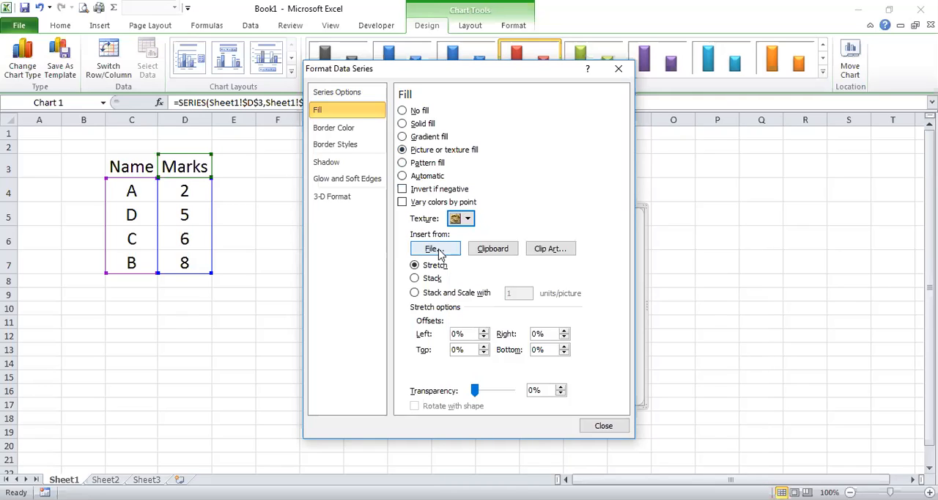
pyautogui.click(435, 249)
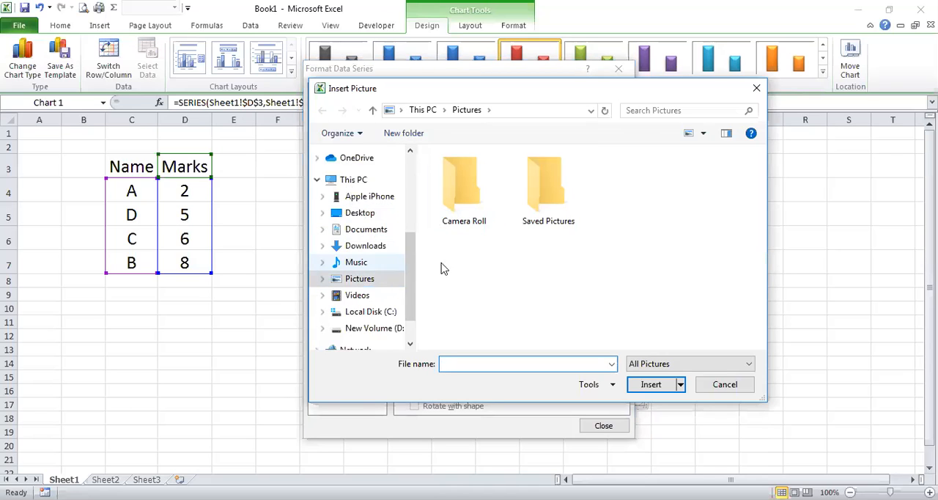
pyautogui.click(738, 391)
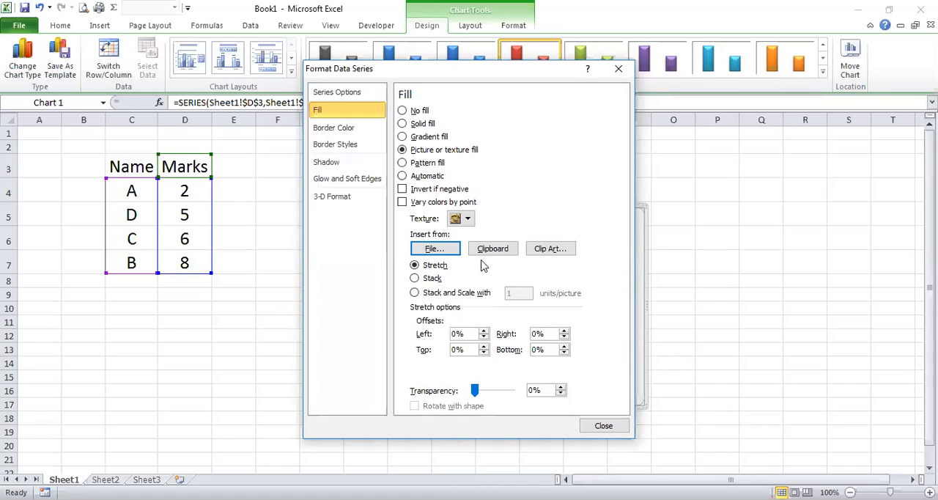
# Try a pattern fill on the Marks series using the horizontal brick pattern with a dark red foreground color.
pyautogui.click(402, 163)
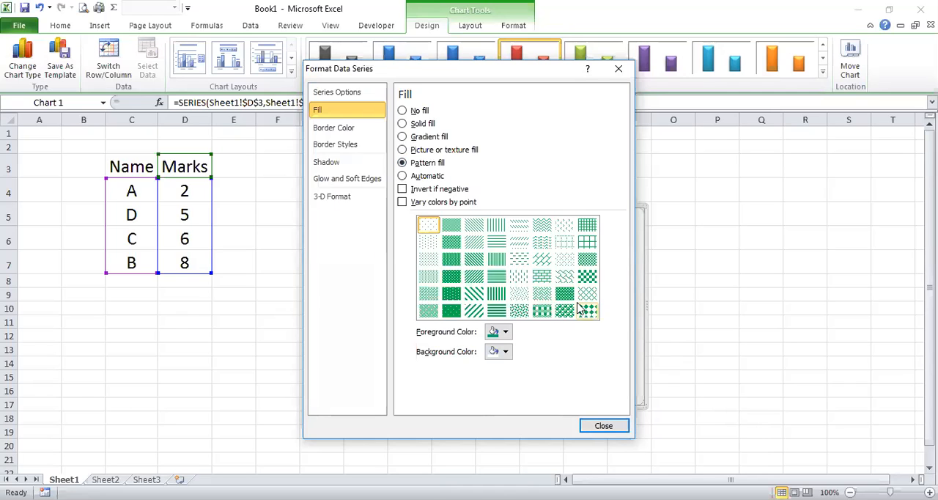
pyautogui.click(543, 276)
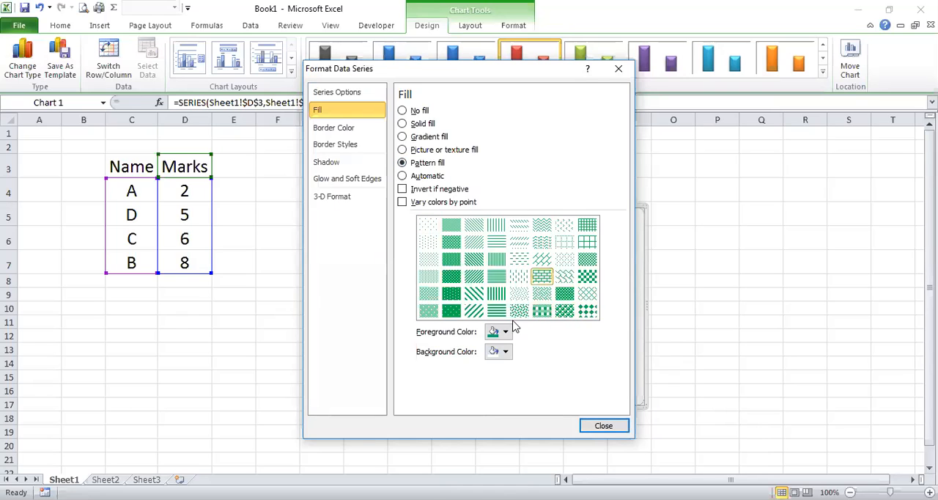
pyautogui.click(505, 333)
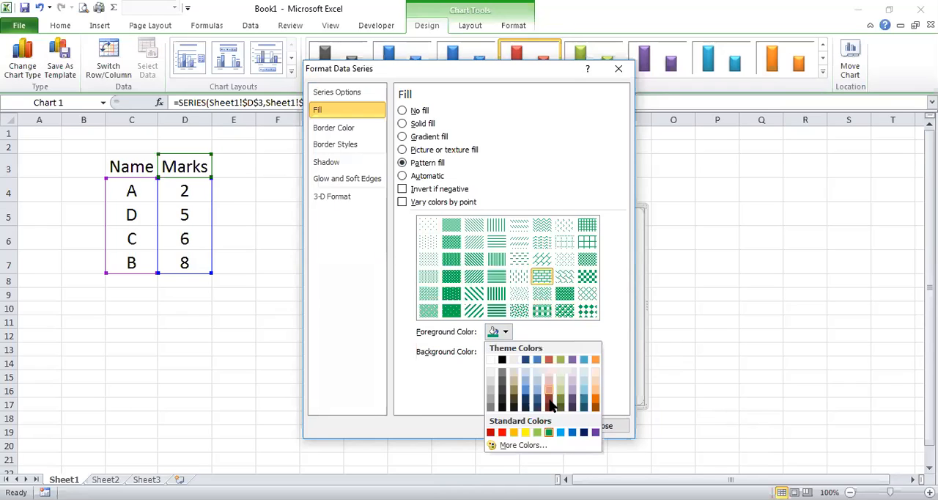
pyautogui.click(548, 359)
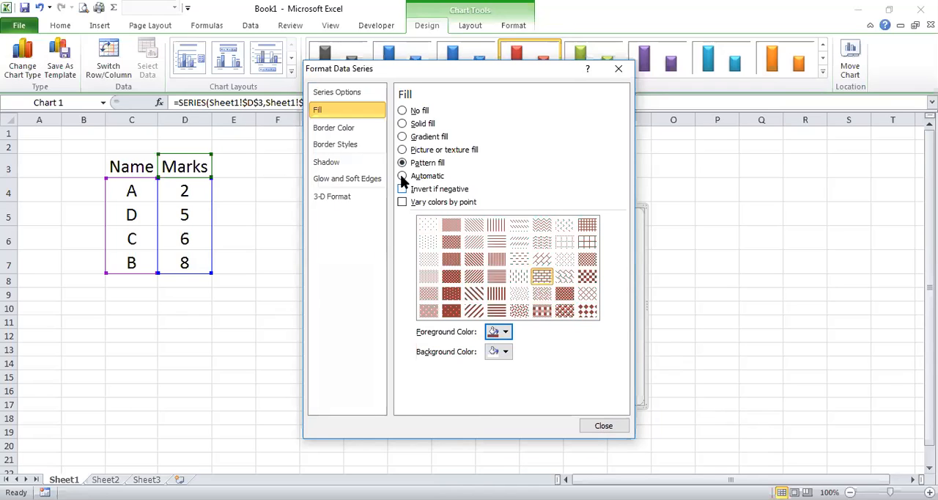
# Switch the Marks series back to the gradient fill and close the series formatting.
pyautogui.click(402, 125)
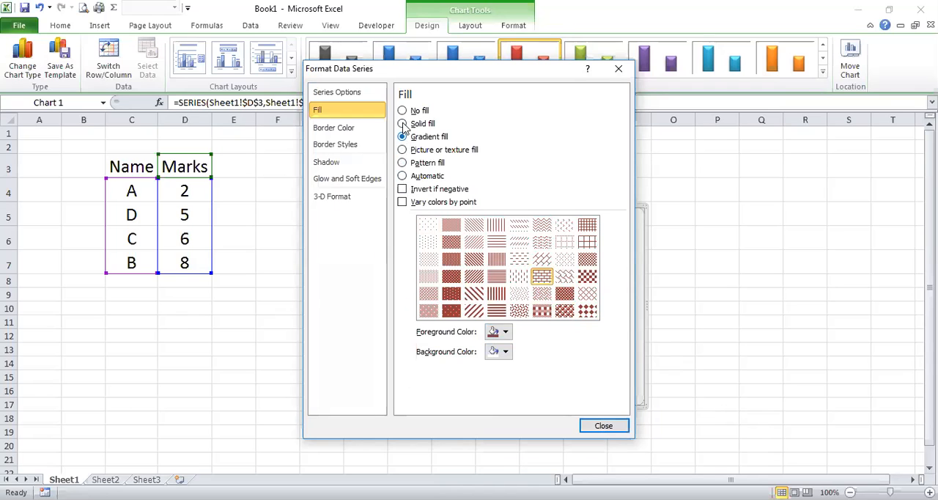
pyautogui.click(403, 137)
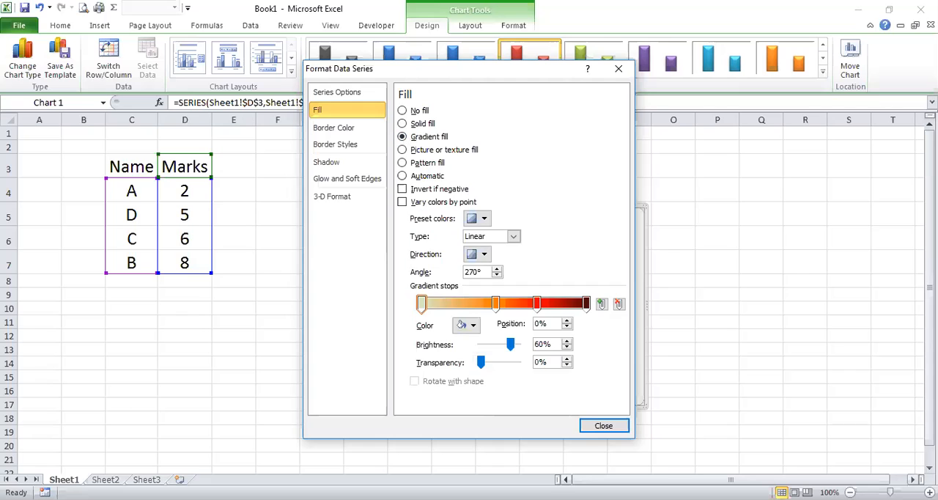
pyautogui.click(604, 427)
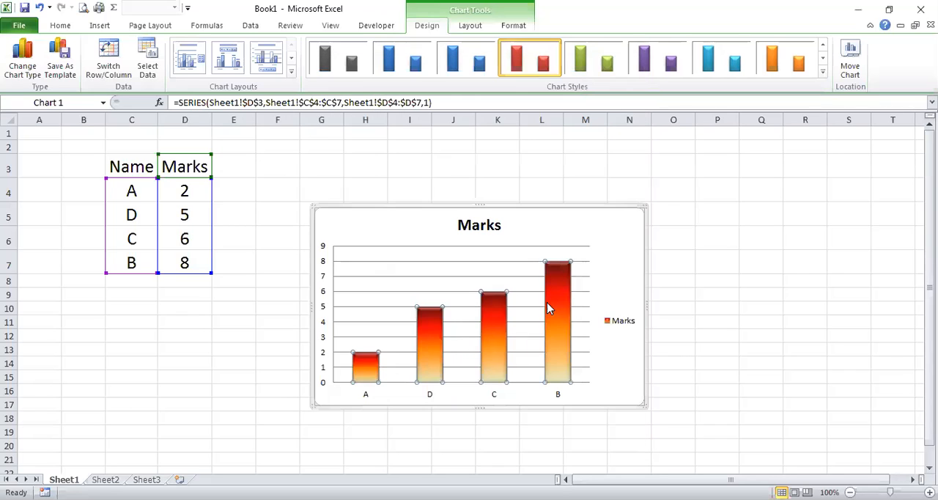
# Save the chart's formatting and layout as a chart template named Chart1 in the Charts templates folder.
pyautogui.moveTo(564, 323)
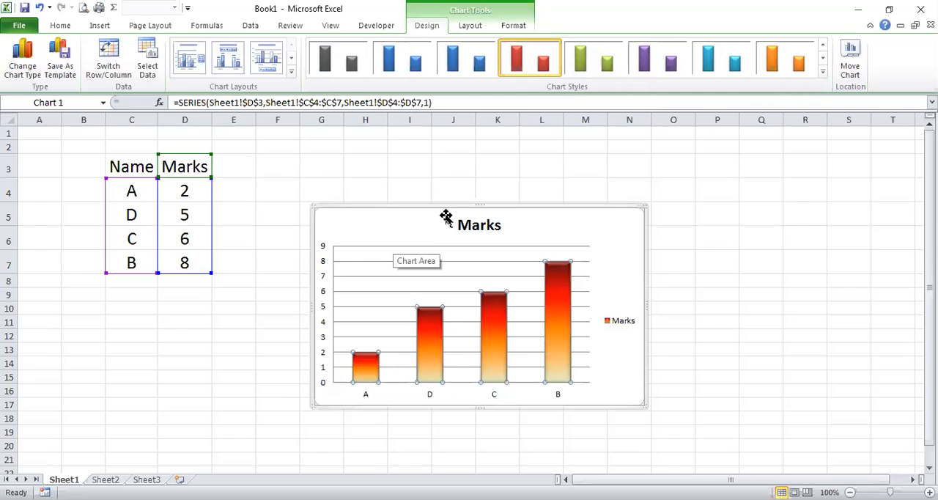
pyautogui.click(69, 63)
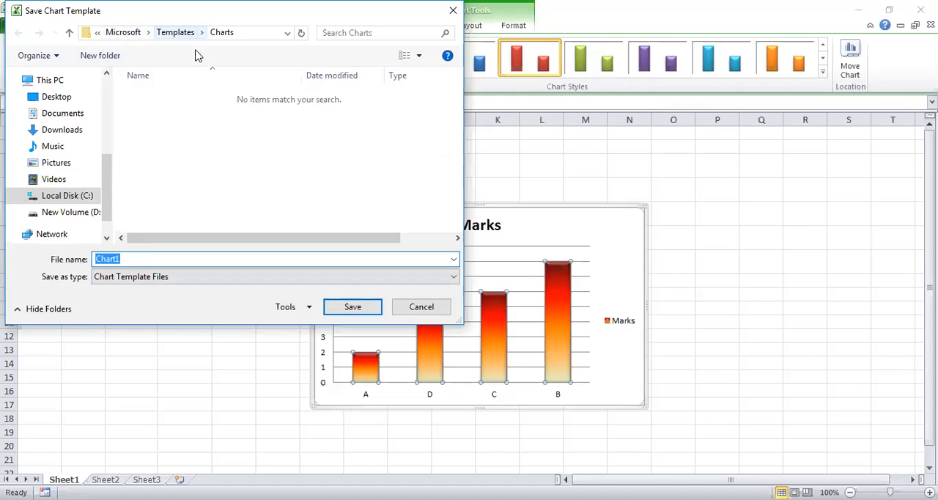
pyautogui.click(128, 261)
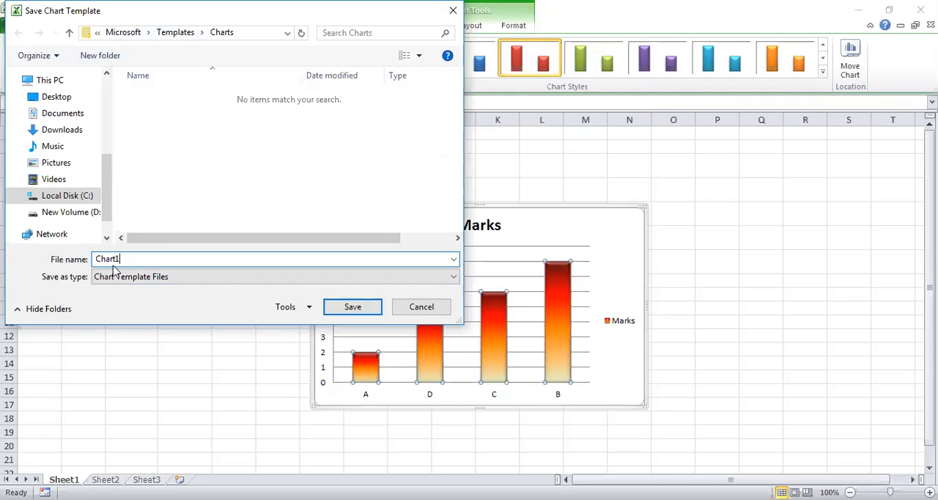
pyautogui.click(350, 308)
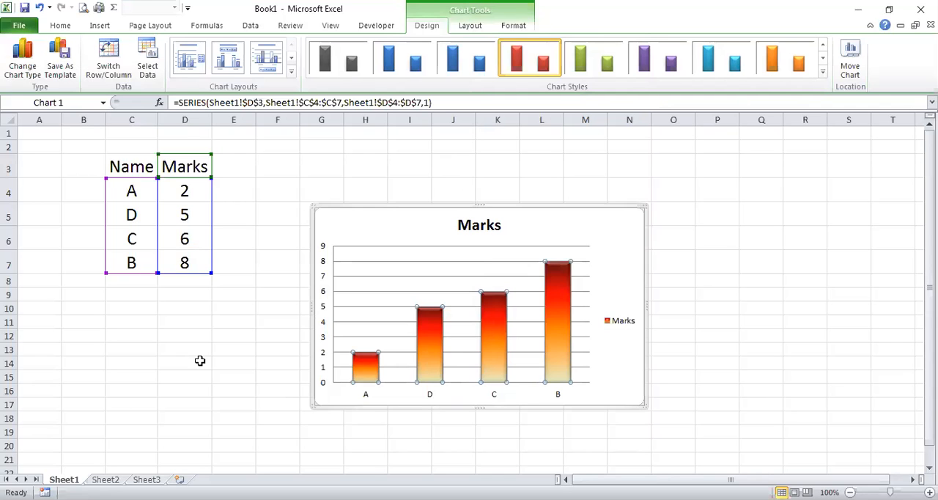
# Remove the title of the Marks chart, and display it again above the chart.
pyautogui.click(199, 360)
pyautogui.click(359, 221)
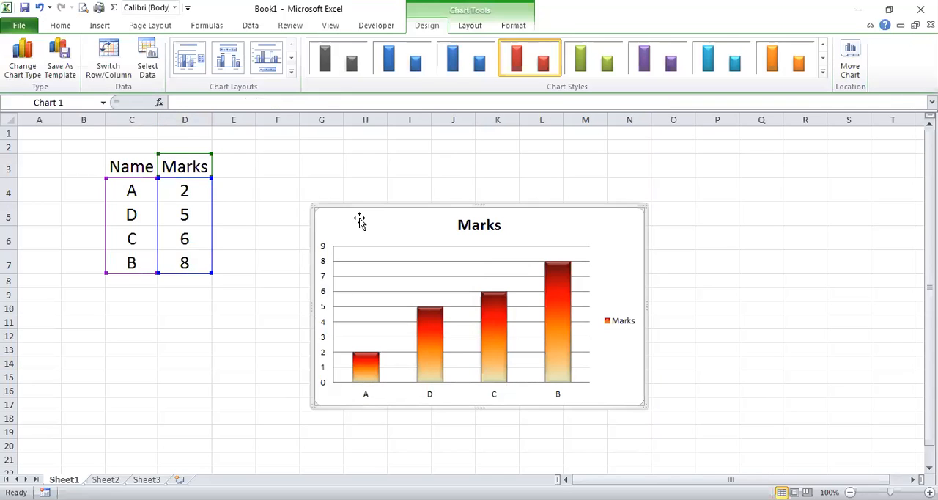
pyautogui.click(467, 26)
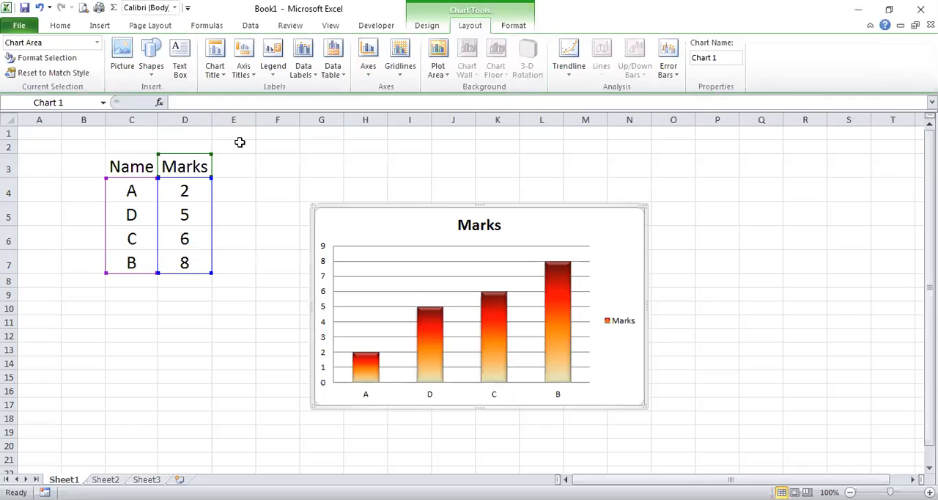
pyautogui.click(217, 77)
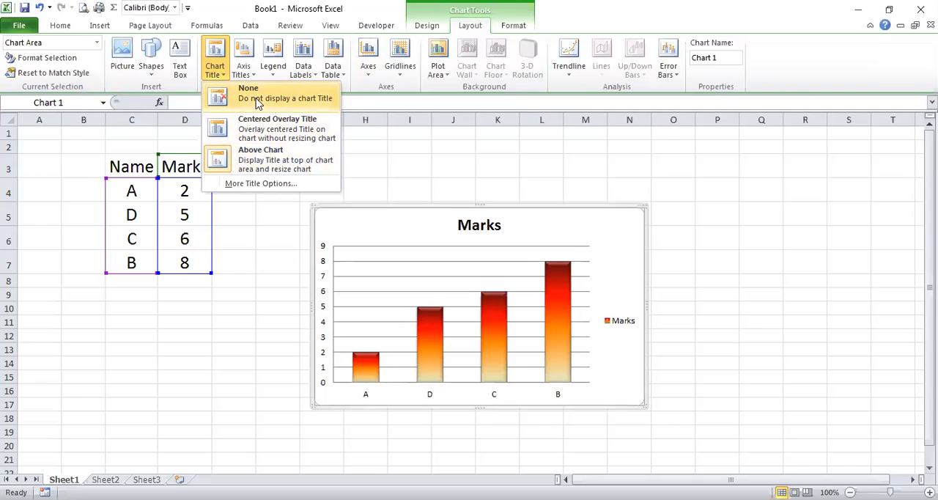
pyautogui.press('Return')
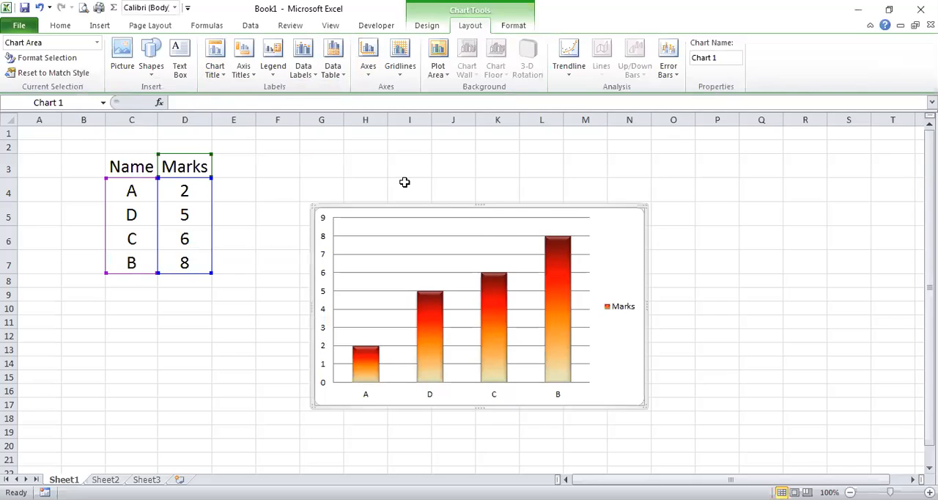
pyautogui.click(220, 79)
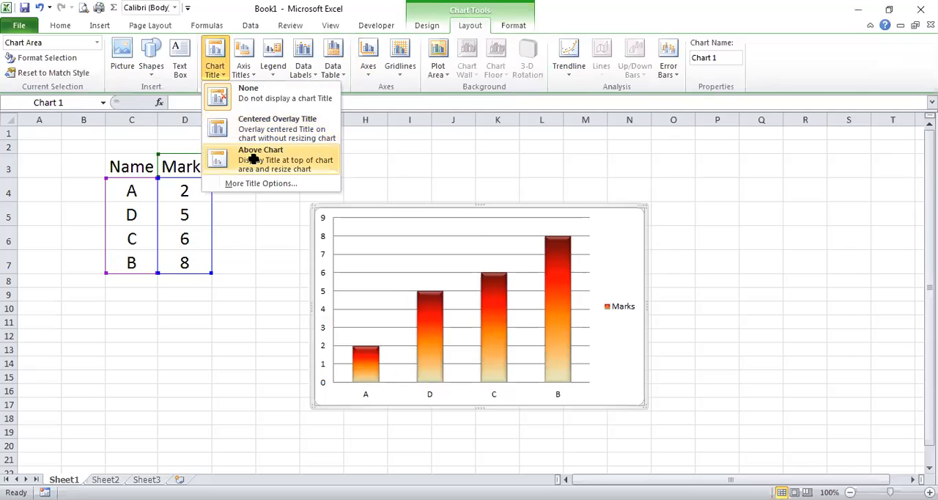
pyautogui.click(252, 158)
# Try the centered overlay placement for the chart title, and return the title to above the chart.
pyautogui.click(218, 77)
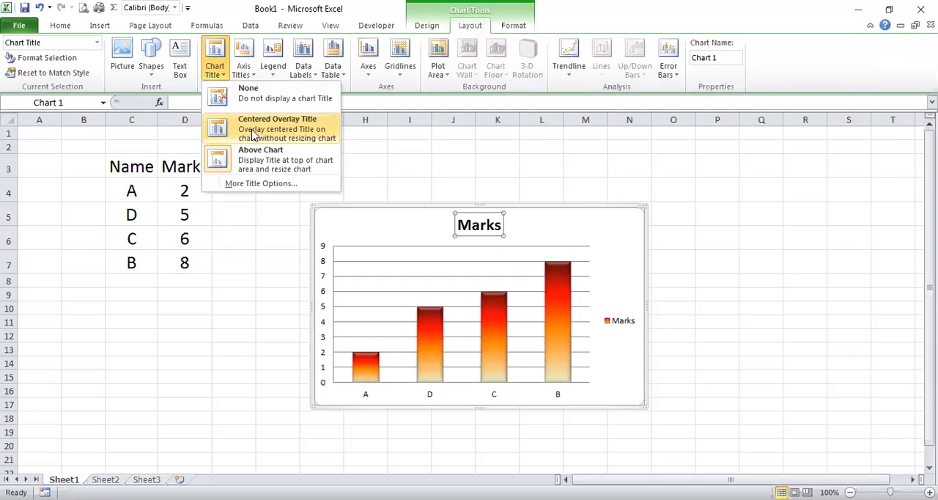
pyautogui.click(253, 135)
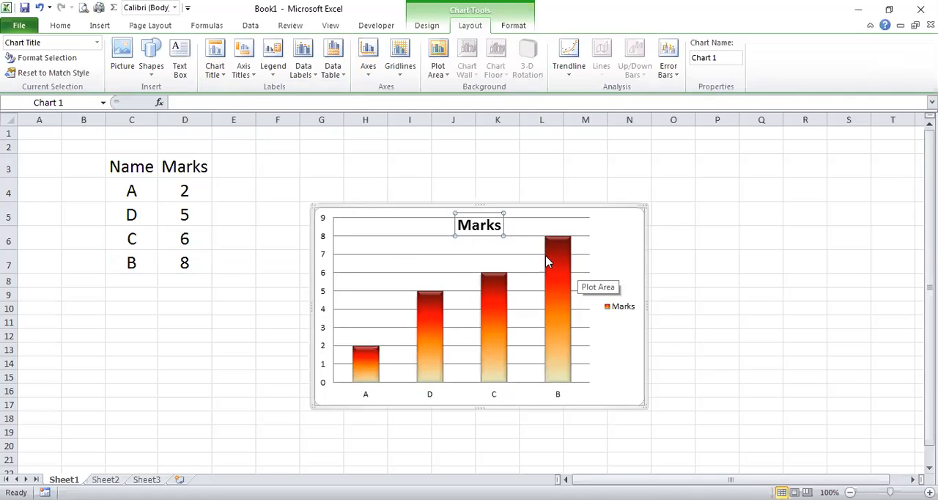
pyautogui.click(215, 70)
pyautogui.click(249, 158)
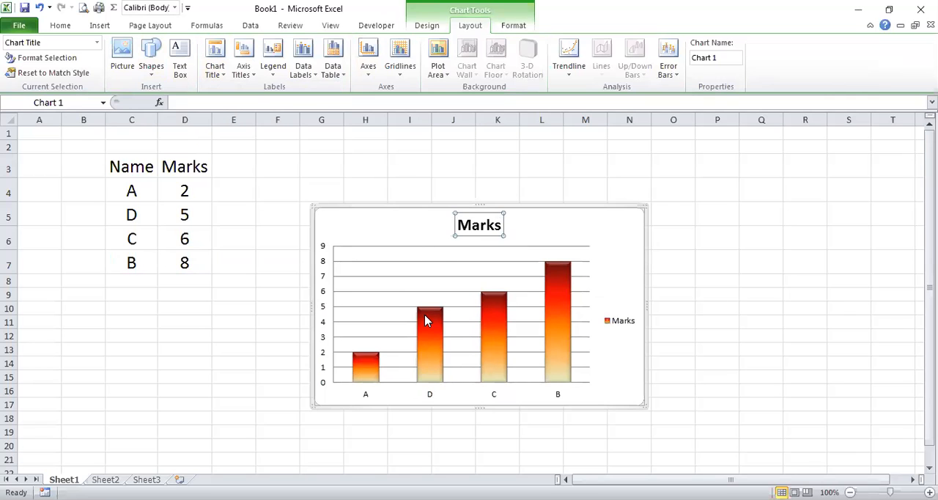
# Add a primary horizontal axis title below the axis reading "Names of students".
pyautogui.moveTo(427, 320)
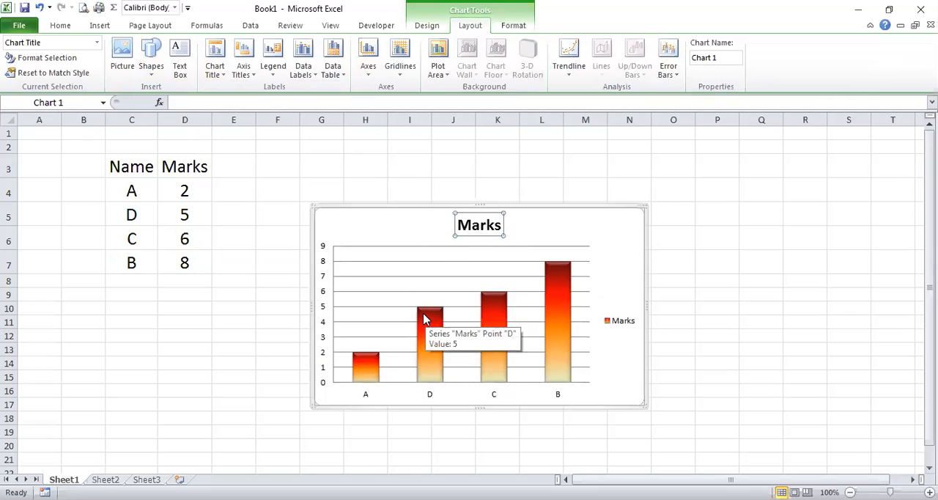
pyautogui.click(243, 77)
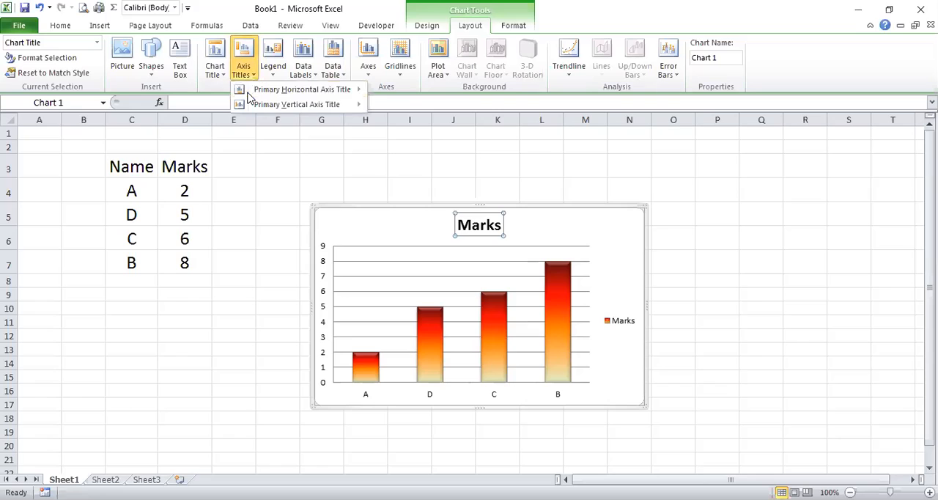
pyautogui.moveTo(307, 89)
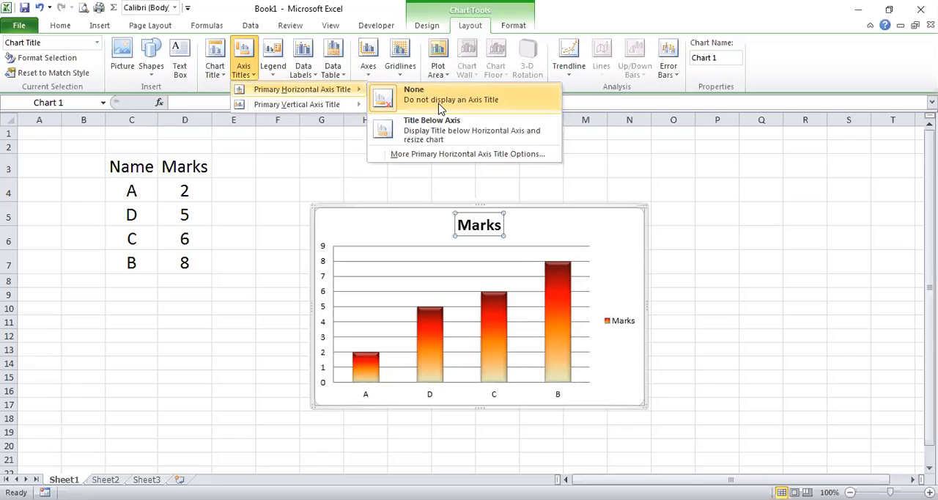
pyautogui.click(411, 138)
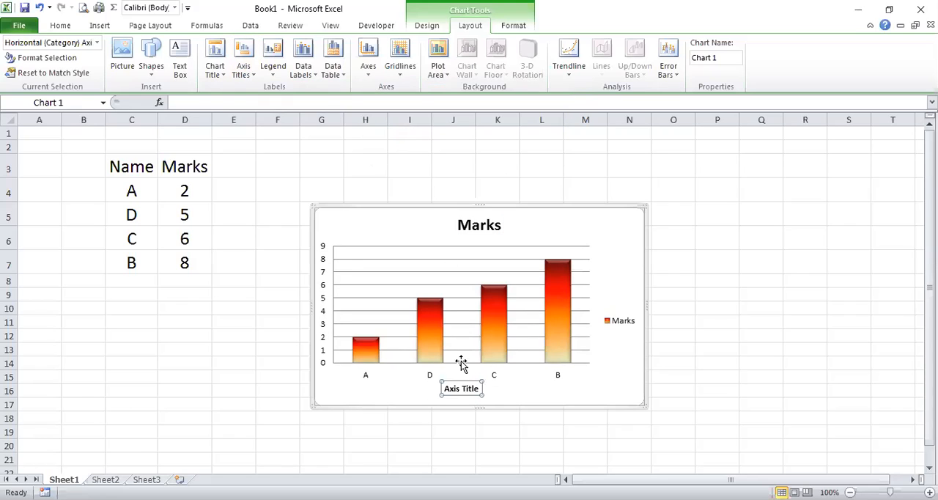
pyautogui.doubleClick(461, 390)
pyautogui.tripleClick(452, 394)
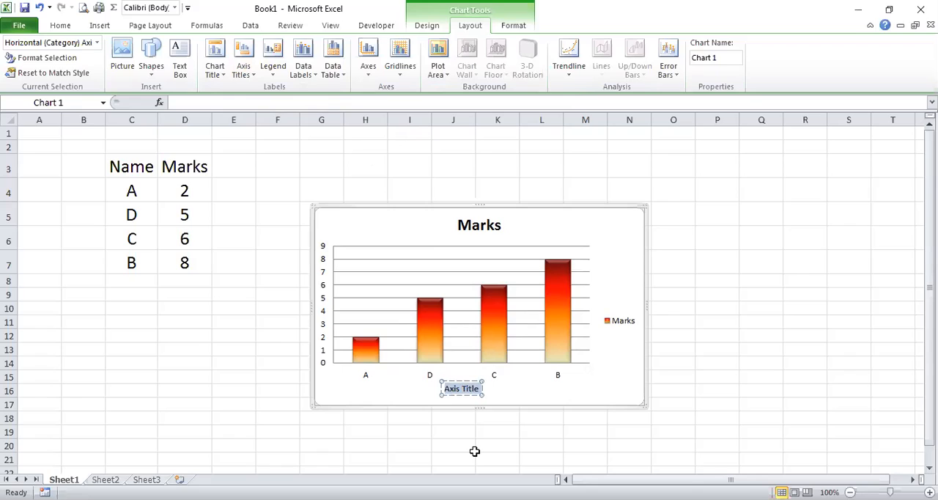
pyautogui.write('Names of students')
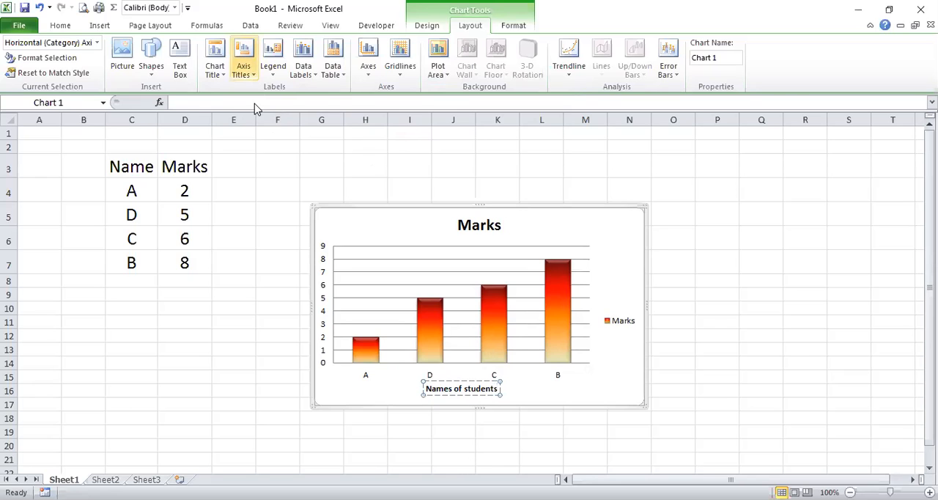
# Add a rotated primary vertical axis title reading "Marks" to the chart.
pyautogui.click(243, 66)
pyautogui.moveTo(297, 105)
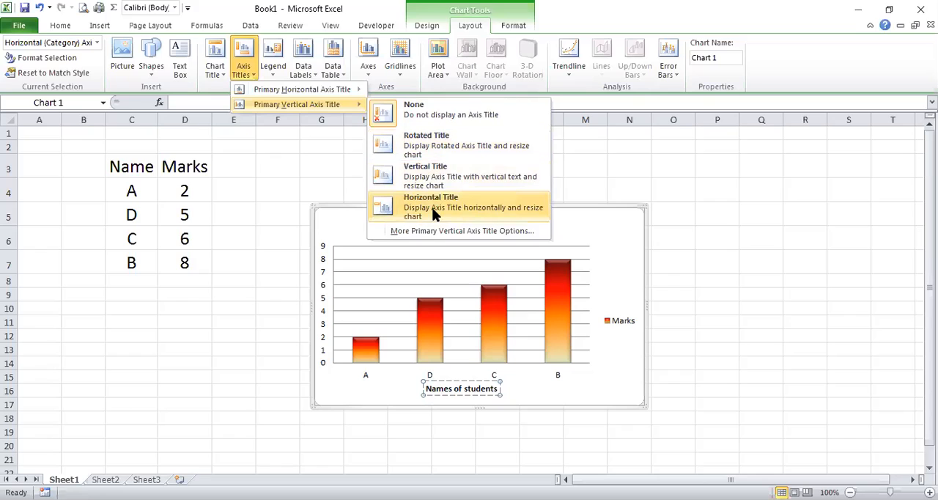
pyautogui.click(437, 148)
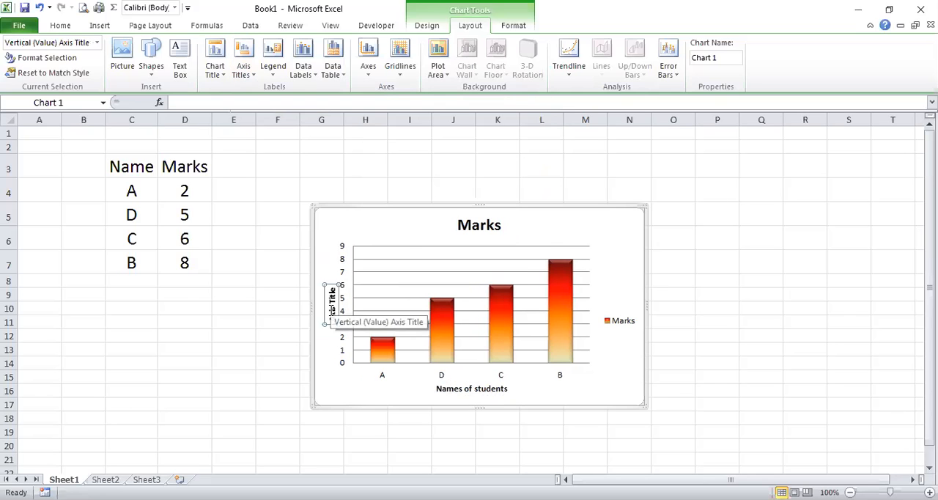
pyautogui.doubleClick(333, 312)
pyautogui.press('Delete')
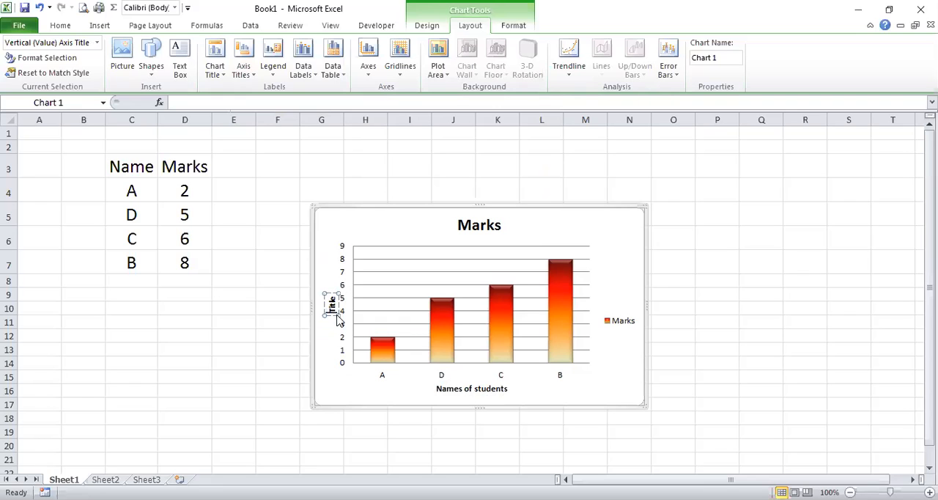
pyautogui.press('Delete')
pyautogui.press('Delete')
pyautogui.press('Delete')
pyautogui.press('Delete')
pyautogui.press('Delete')
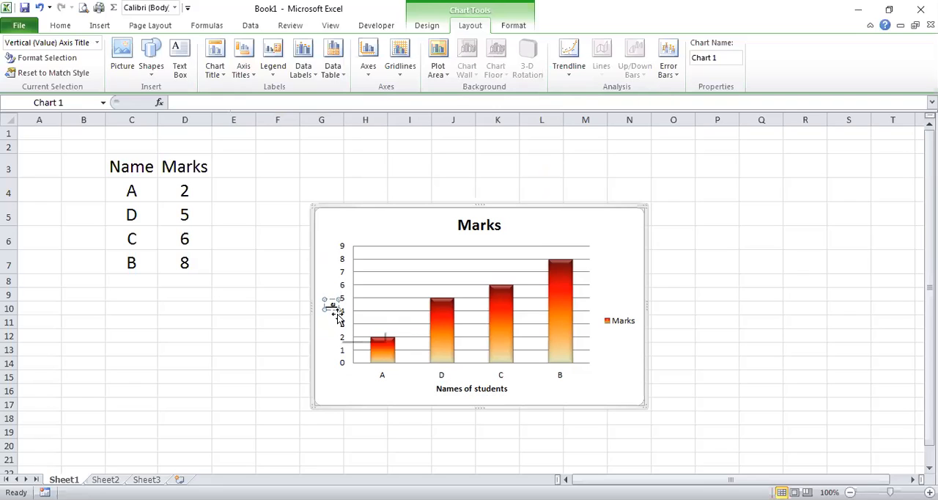
pyautogui.write('Marks')
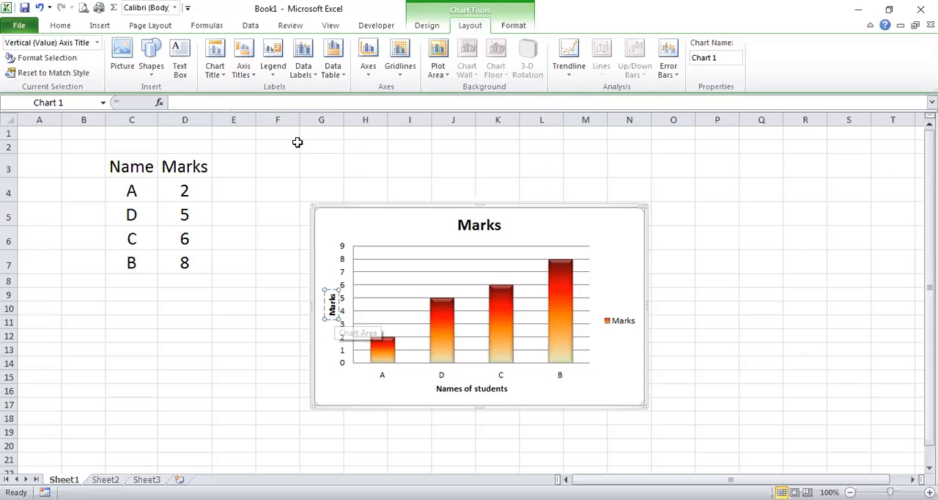
# Try stacked vertical text for the Marks axis title, and set the title to the horizontal orientation.
pyautogui.click(244, 66)
pyautogui.moveTo(263, 105)
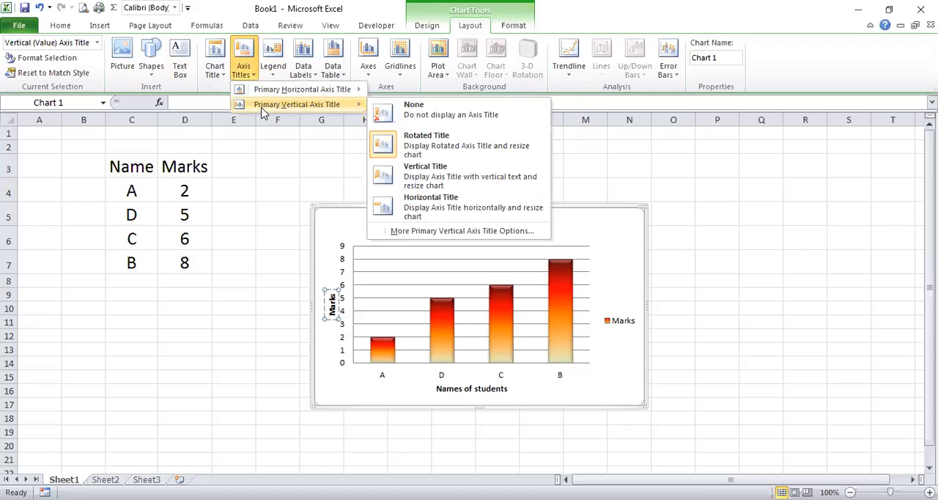
pyautogui.click(393, 174)
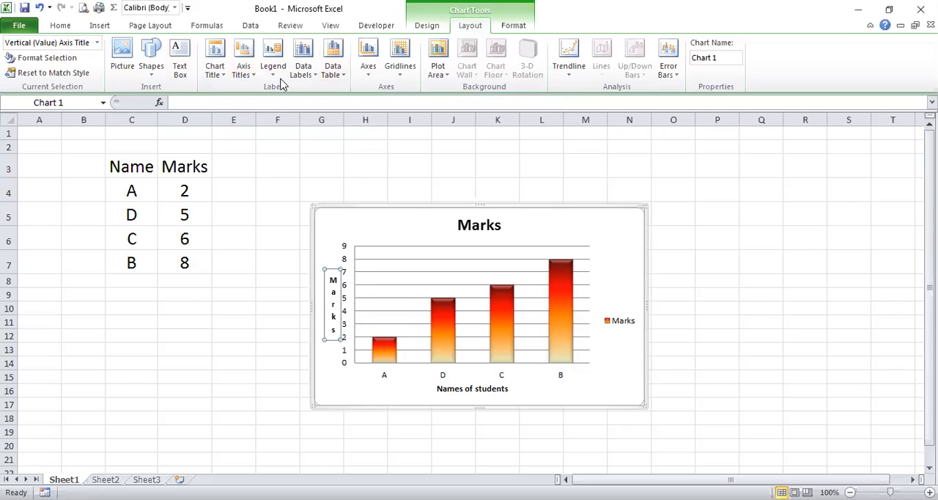
pyautogui.click(245, 73)
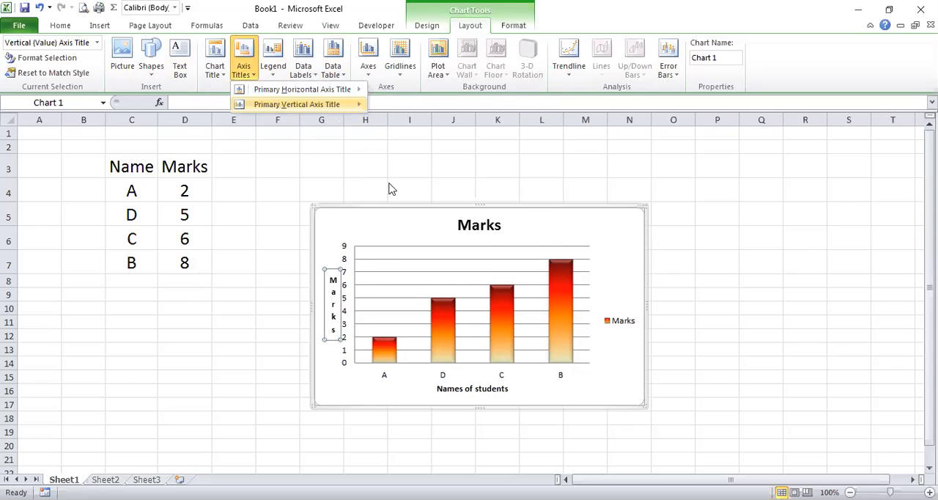
pyautogui.click(387, 209)
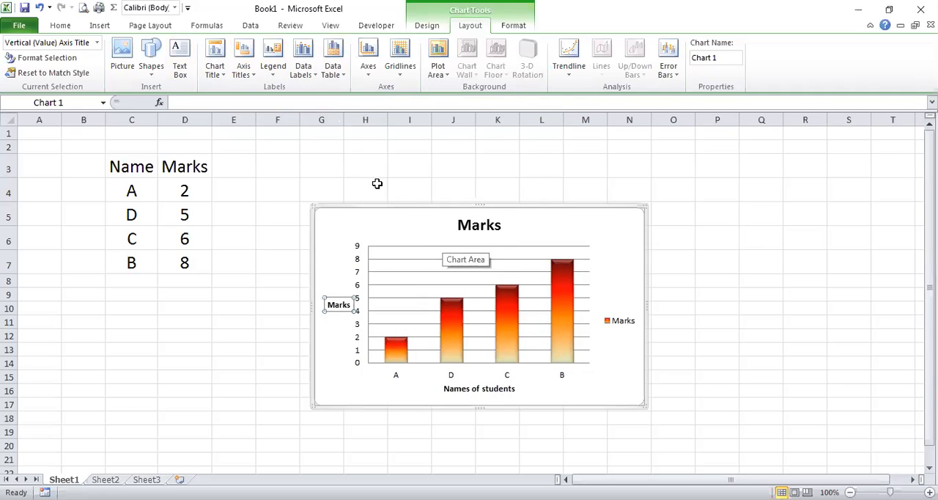
# Turn off the chart legend, and display it again at the right of the chart.
pyautogui.click(273, 69)
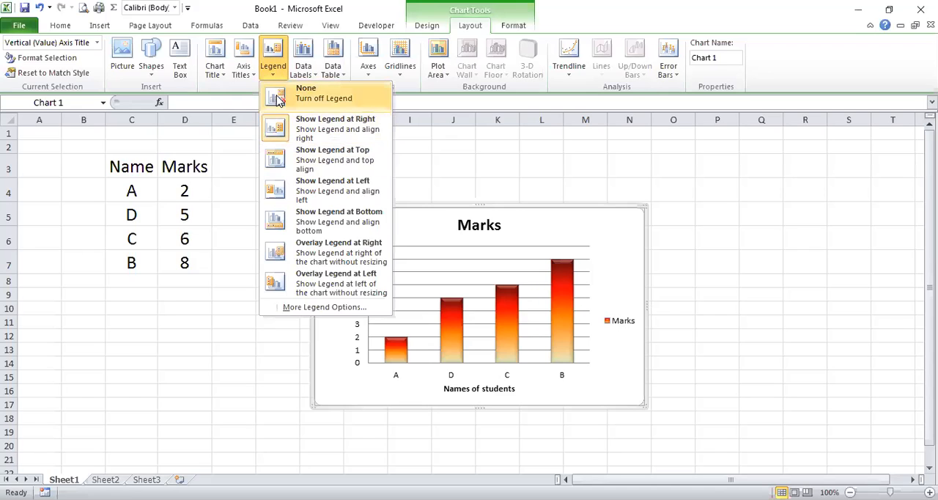
pyautogui.click(278, 100)
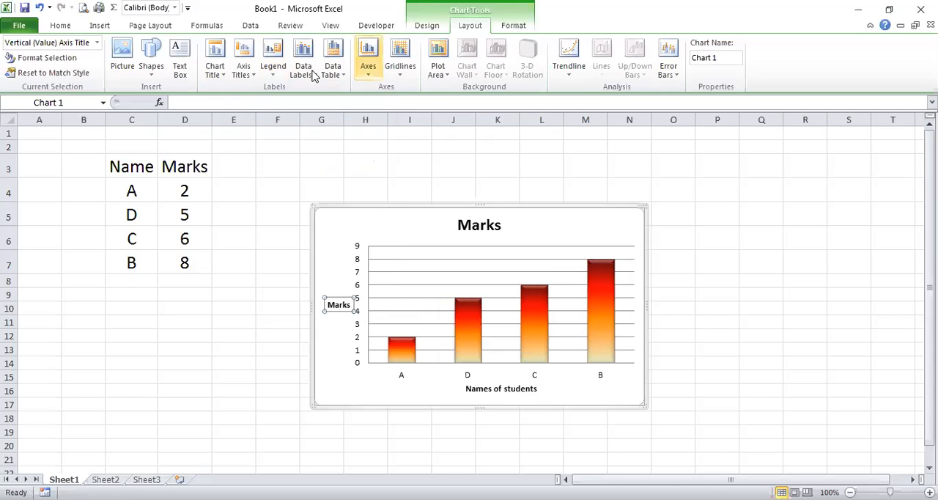
pyautogui.click(283, 79)
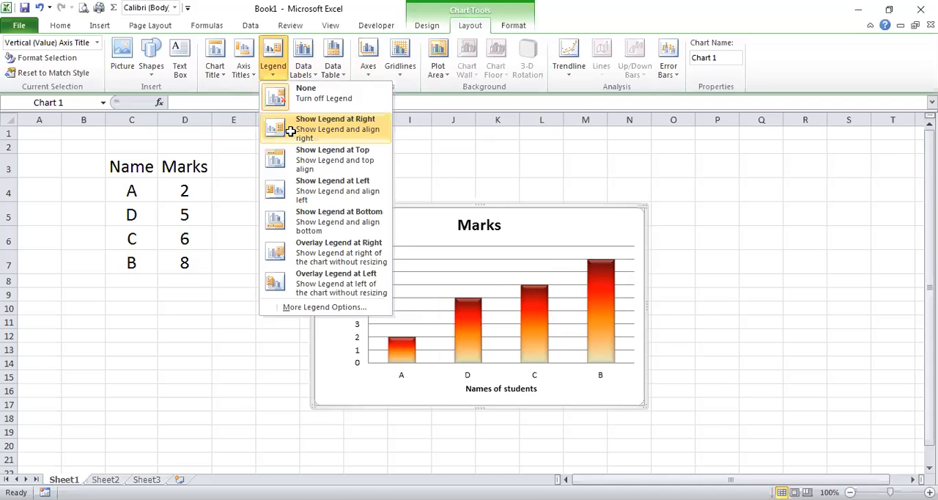
pyautogui.click(291, 131)
# Try the legend at the top, left and bottom of the chart.
pyautogui.click(272, 73)
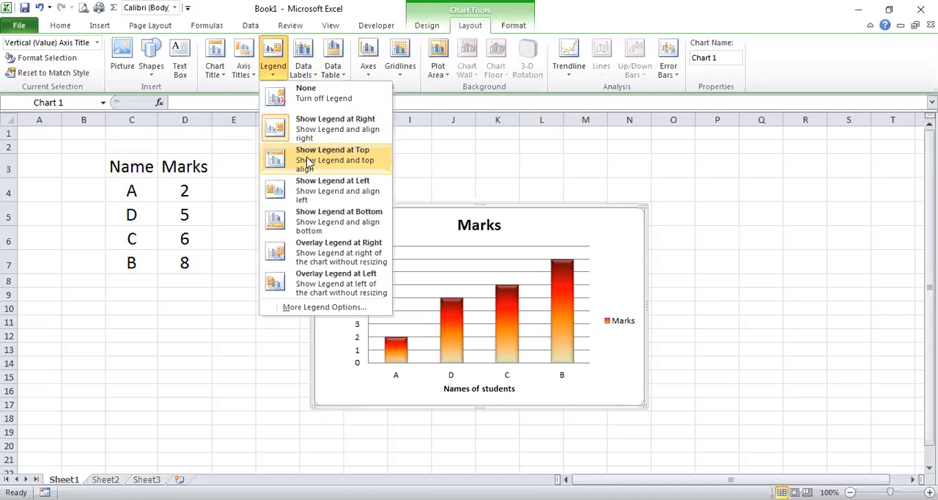
pyautogui.click(308, 162)
pyautogui.click(272, 73)
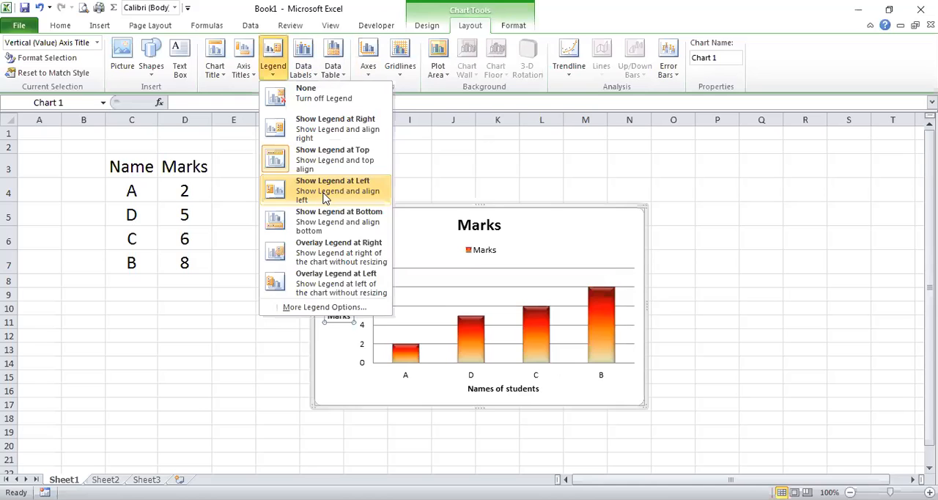
pyautogui.click(325, 196)
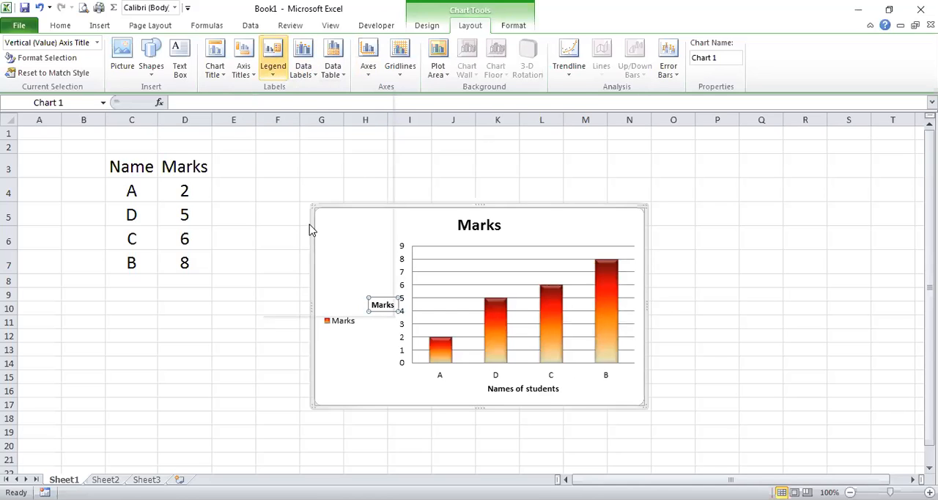
pyautogui.click(273, 73)
pyautogui.click(314, 221)
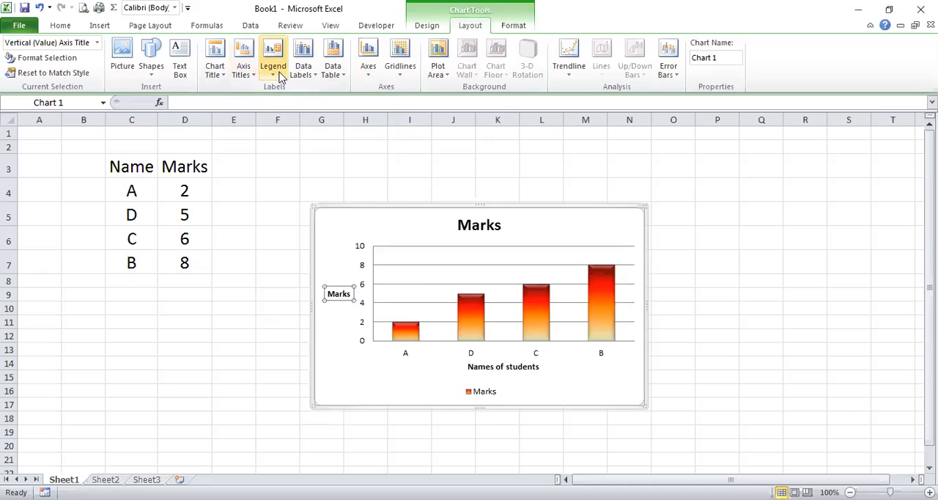
# Try overlaying the legend at the right, and return it to the standard right-aligned placement.
pyautogui.click(273, 73)
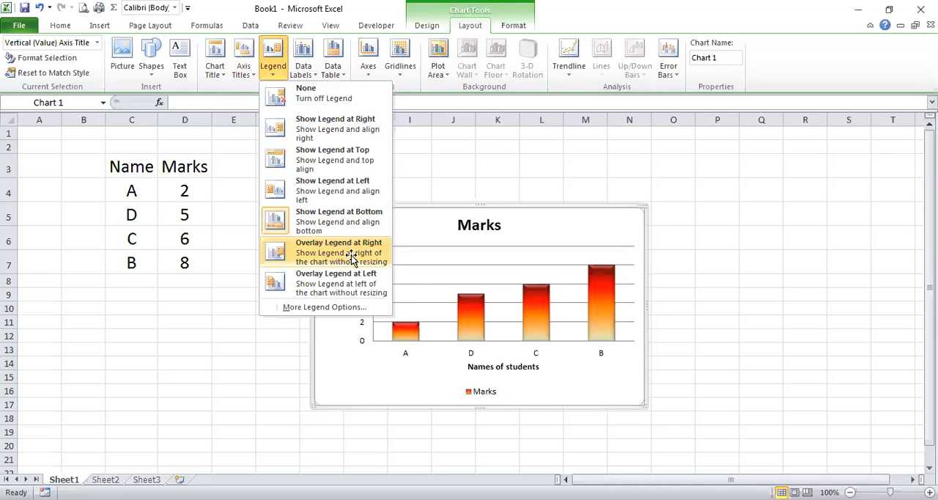
pyautogui.click(352, 256)
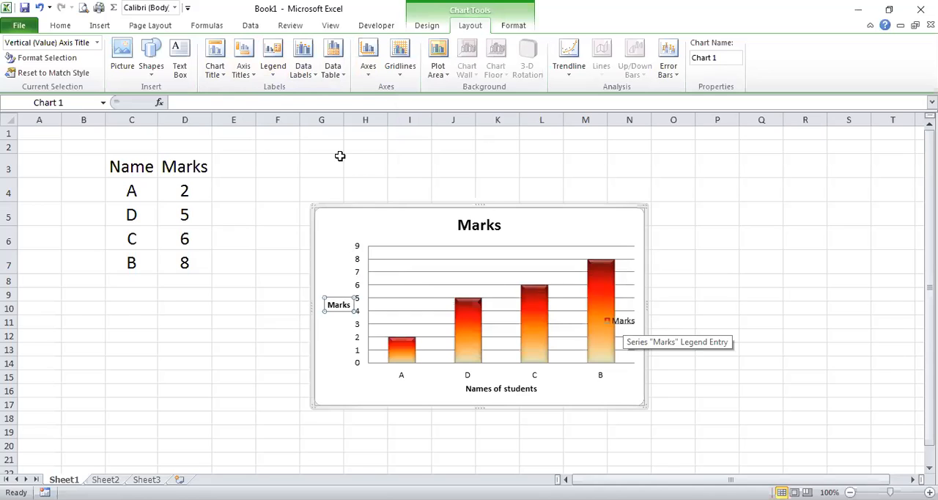
pyautogui.click(277, 85)
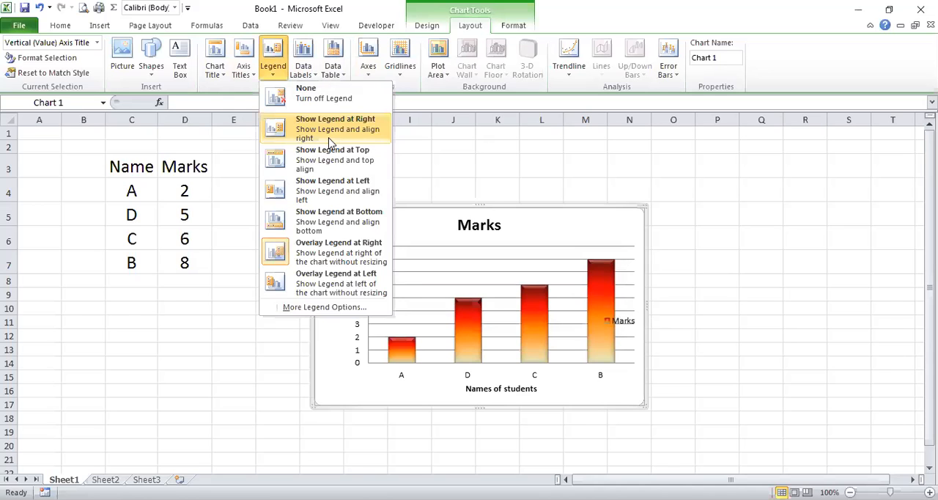
pyautogui.click(329, 139)
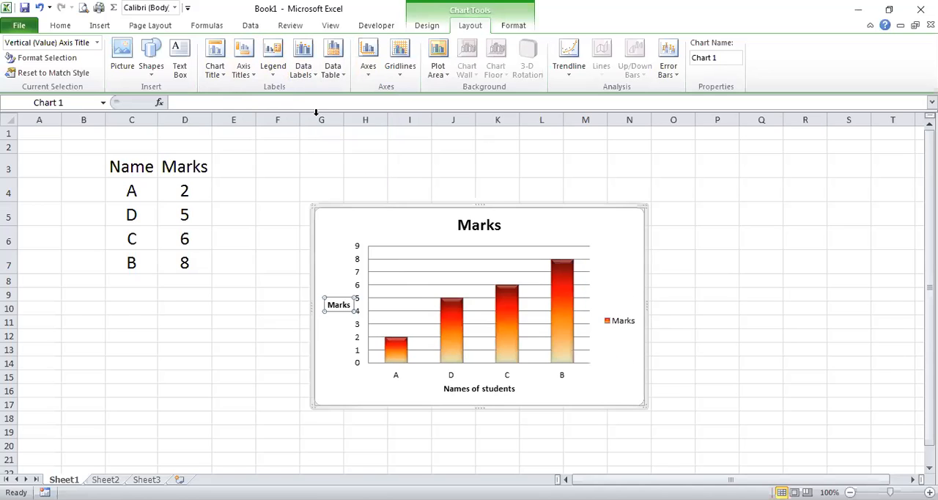
# Try the Outside End and Inside Base positions for data labels on the Marks columns.
pyautogui.click(303, 78)
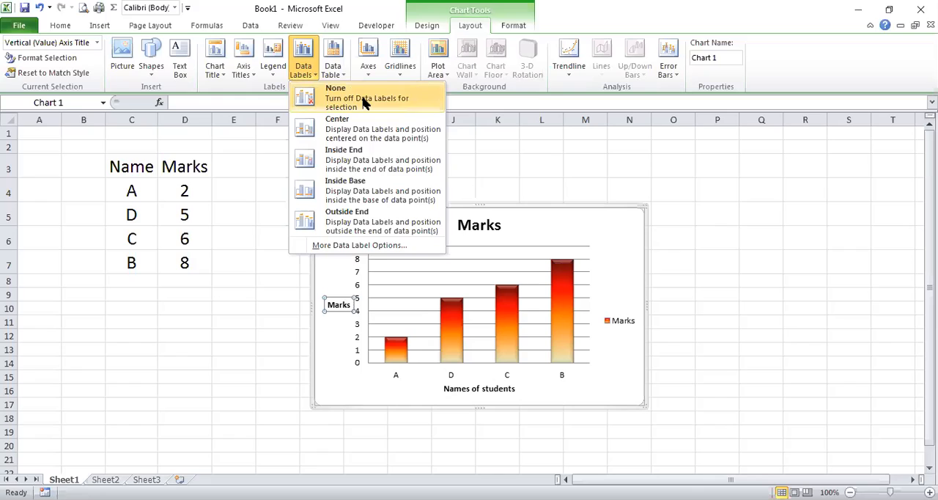
pyautogui.click(350, 223)
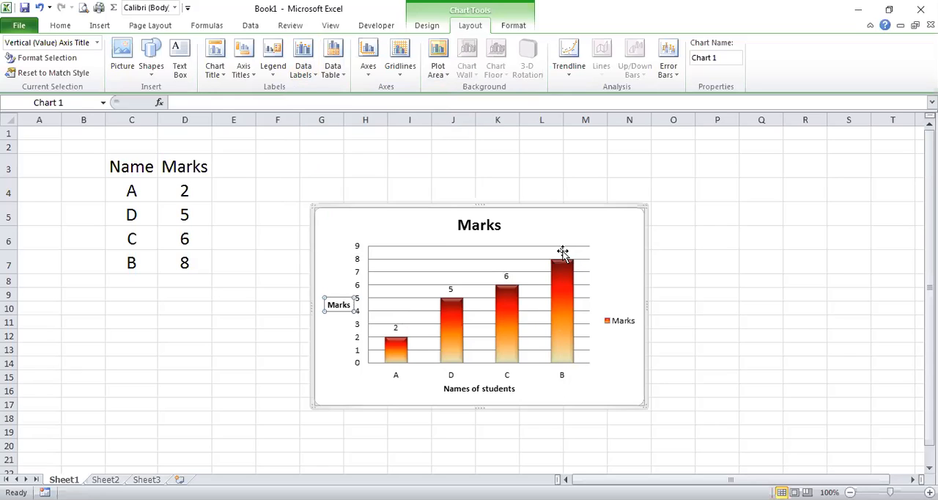
pyautogui.click(307, 76)
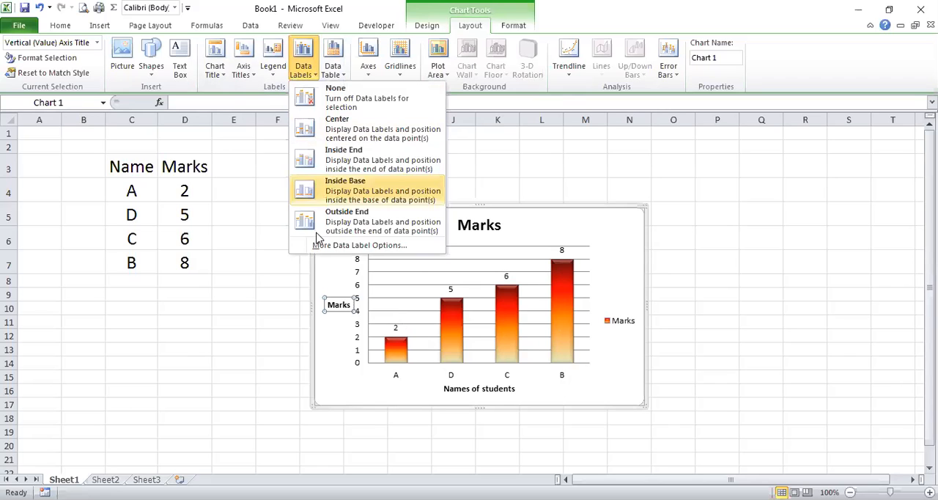
pyautogui.click(316, 185)
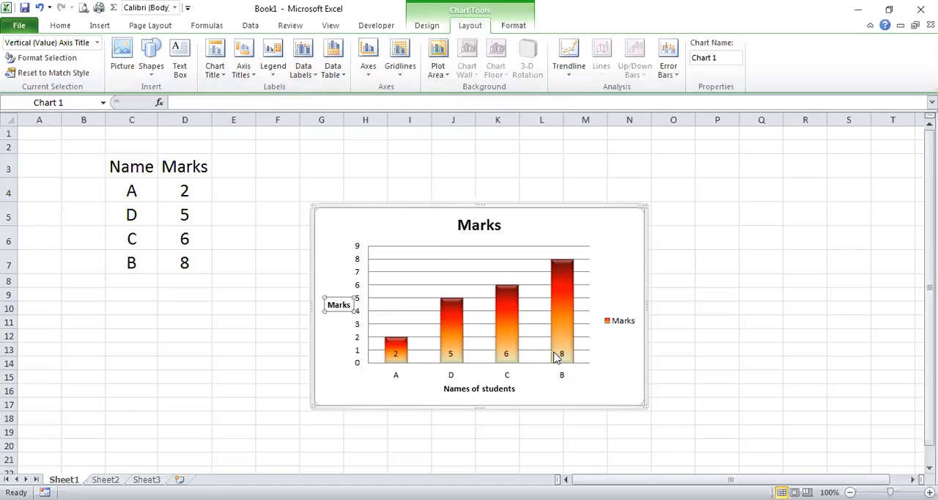
# Try the Inside End position for the data labels, and center the labels on the columns.
pyautogui.click(304, 73)
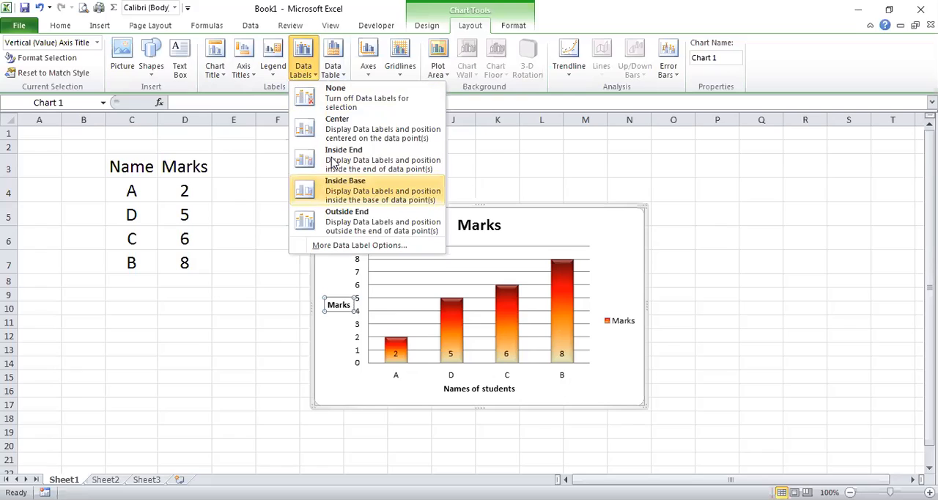
pyautogui.click(333, 157)
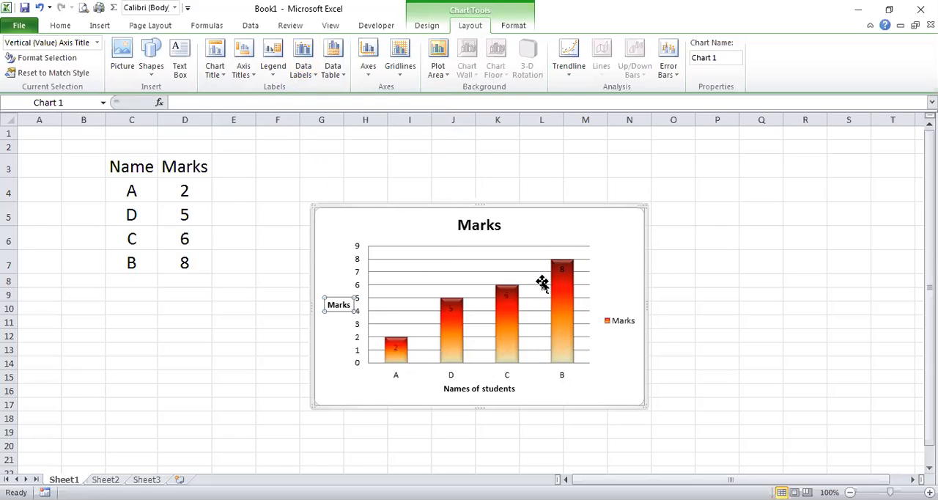
pyautogui.click(303, 72)
pyautogui.click(304, 71)
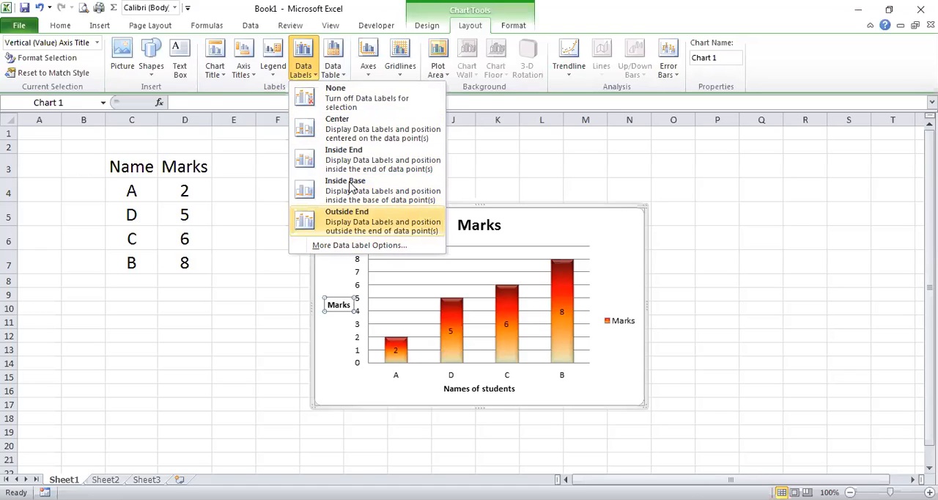
# Show a data table below the chart, and include legend keys in it.
pyautogui.click(344, 72)
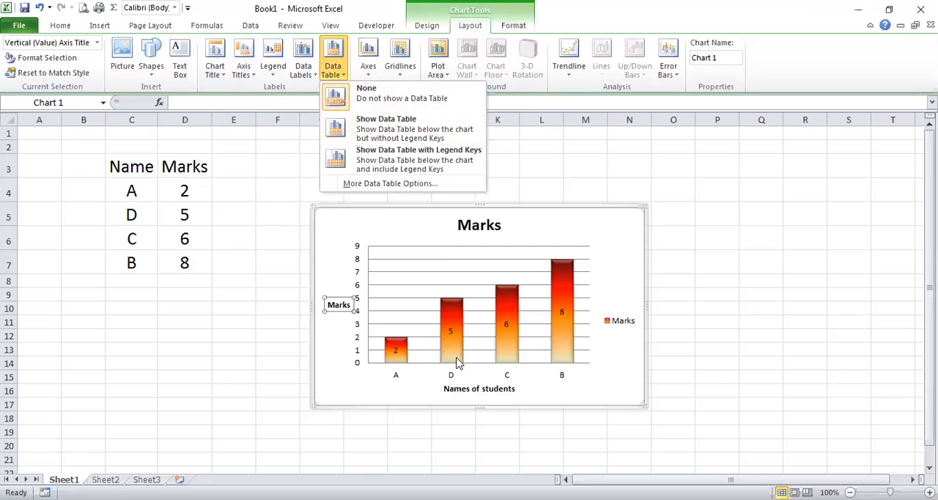
pyautogui.click(340, 132)
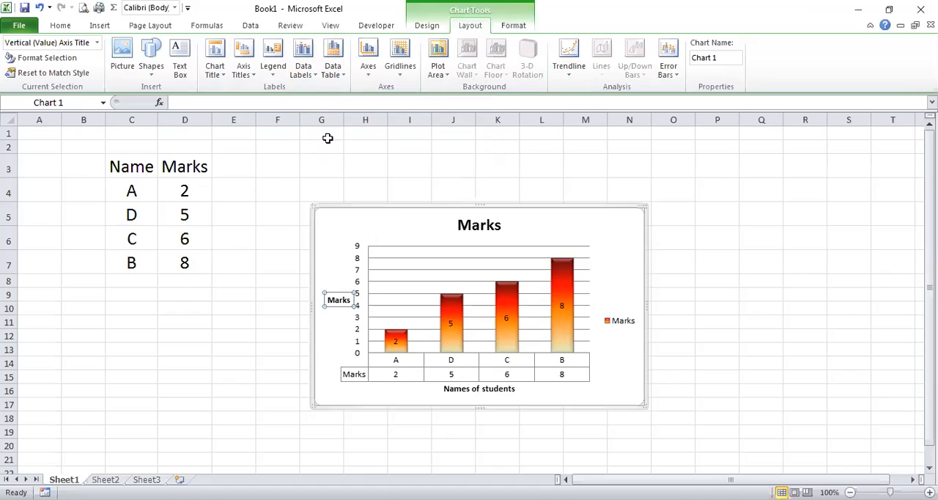
pyautogui.click(334, 80)
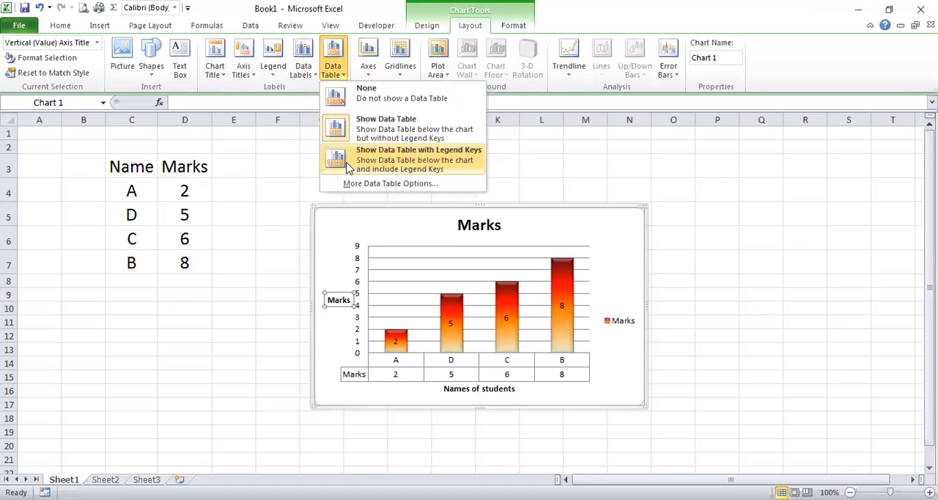
pyautogui.click(349, 168)
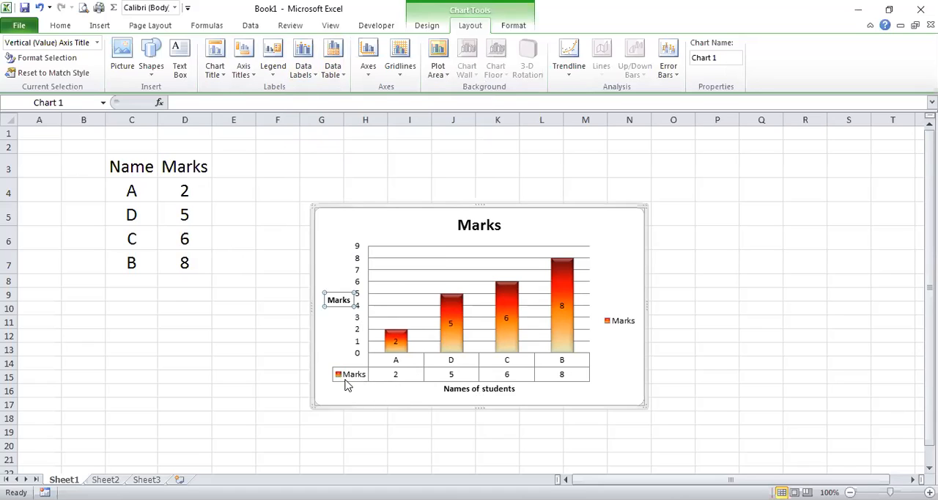
pyautogui.click(334, 83)
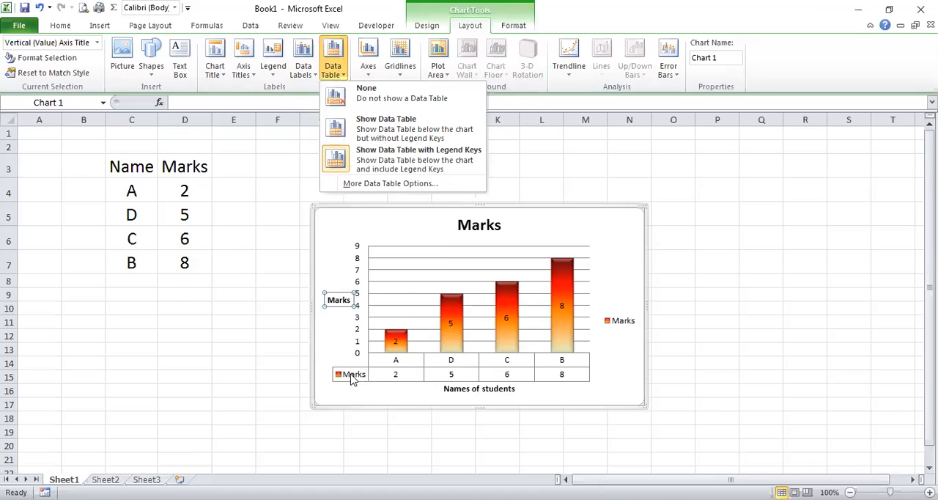
pyautogui.click(354, 380)
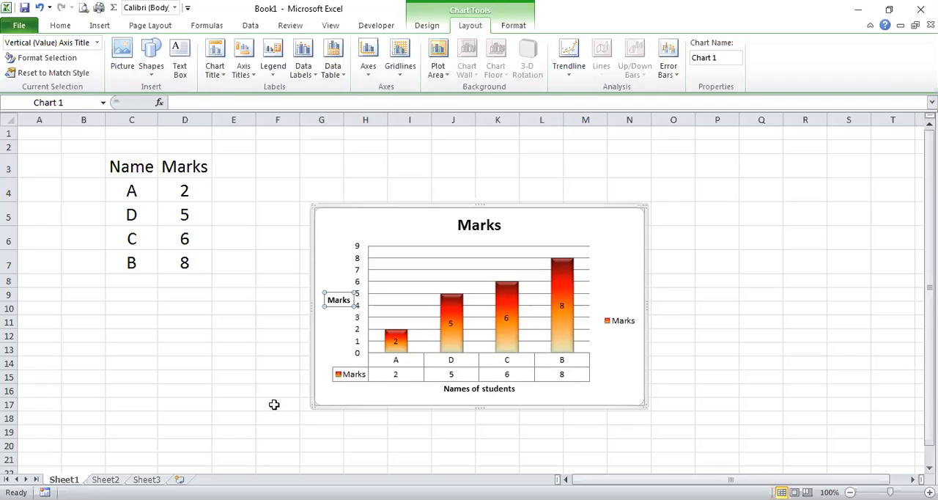
pyautogui.click(368, 66)
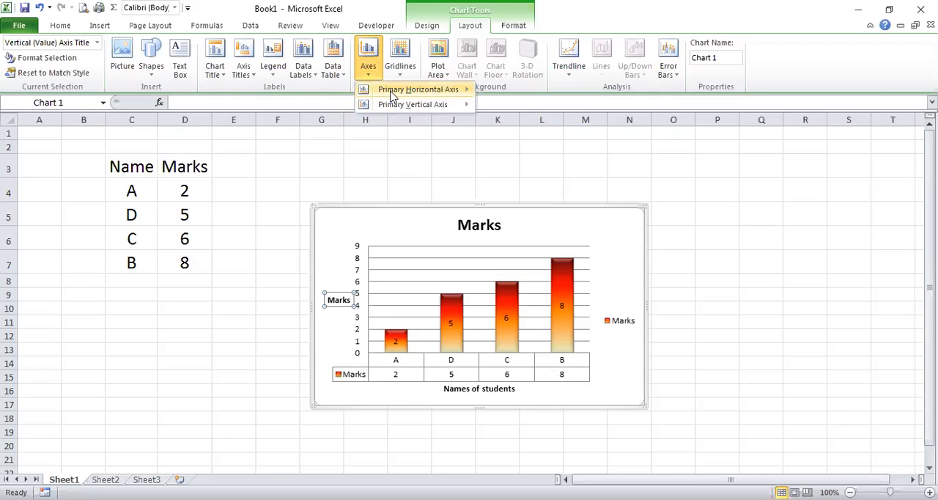
pyautogui.moveTo(392, 94)
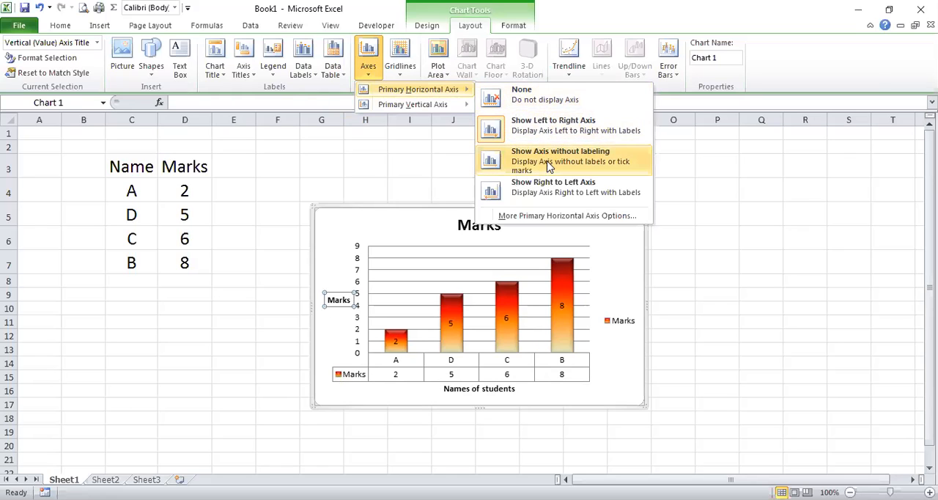
pyautogui.click(455, 115)
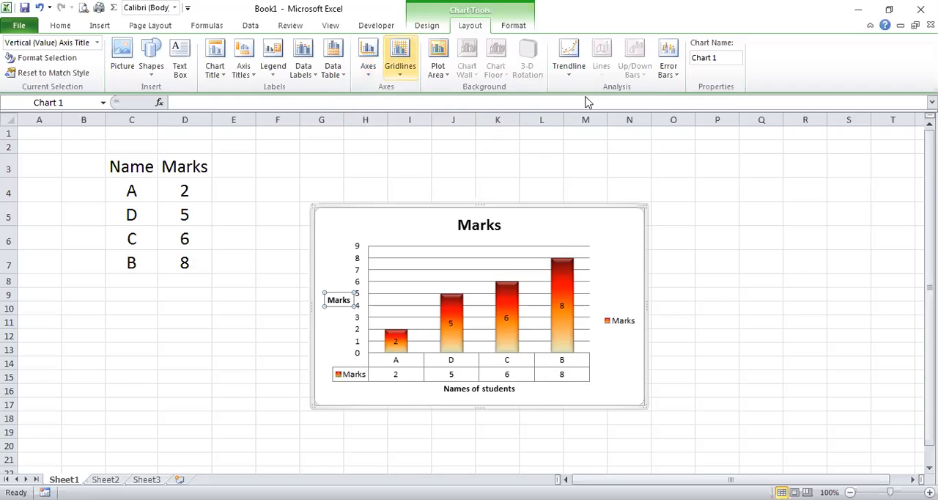
# Try minor horizontal gridlines on the chart, and switch the primary horizontal gridlines to Major & Minor Gridlines.
pyautogui.click(400, 59)
pyautogui.moveTo(454, 89)
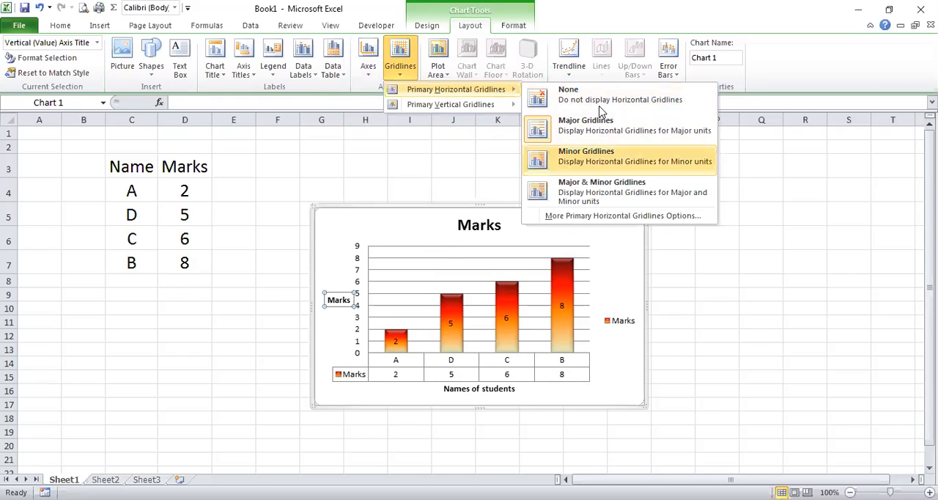
pyautogui.click(598, 162)
pyautogui.click(398, 74)
pyautogui.moveTo(423, 91)
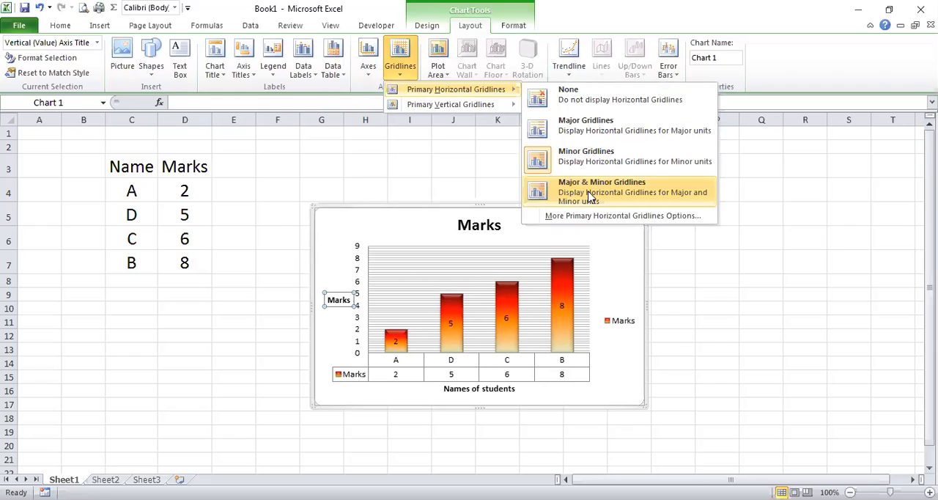
pyautogui.click(590, 195)
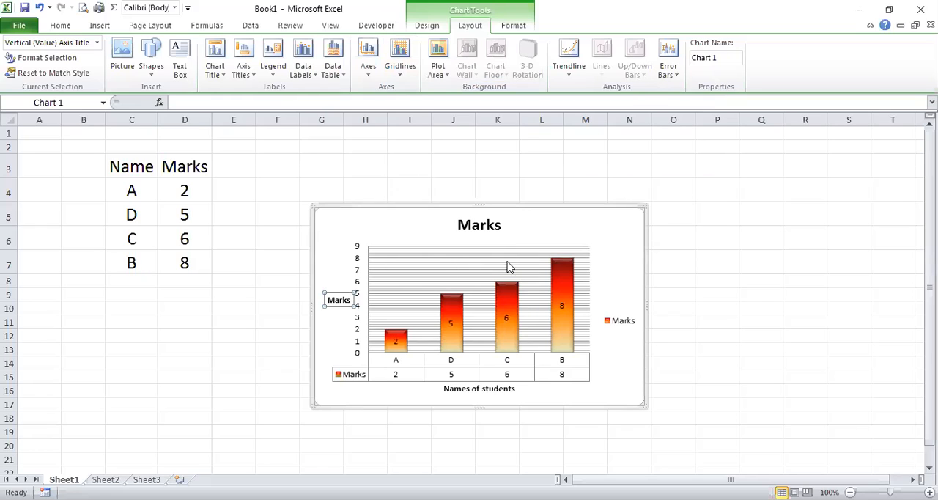
# Enlarge the Marks chart by extending its lower-right and upper-left corners outward, so it spans roughly columns F to P.
pyautogui.moveTo(644, 405); pyautogui.dragTo(746, 463)
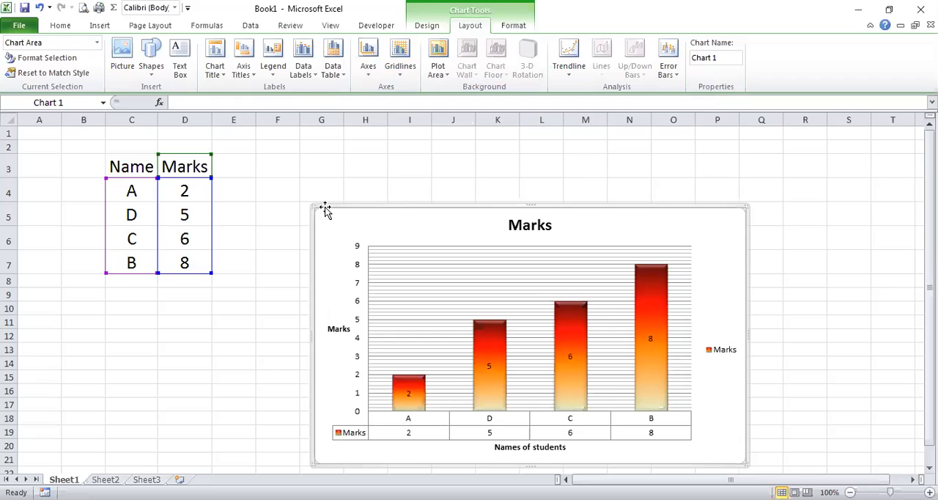
pyautogui.moveTo(311, 206); pyautogui.dragTo(274, 144)
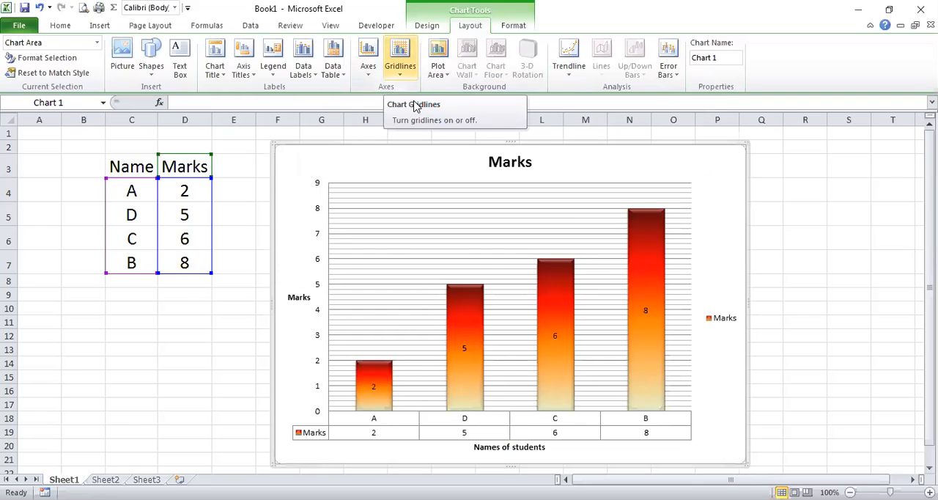
# Add major vertical gridlines to the chart, and extend the primary vertical gridlines to Major & Minor Gridlines.
pyautogui.click(401, 77)
pyautogui.moveTo(418, 104)
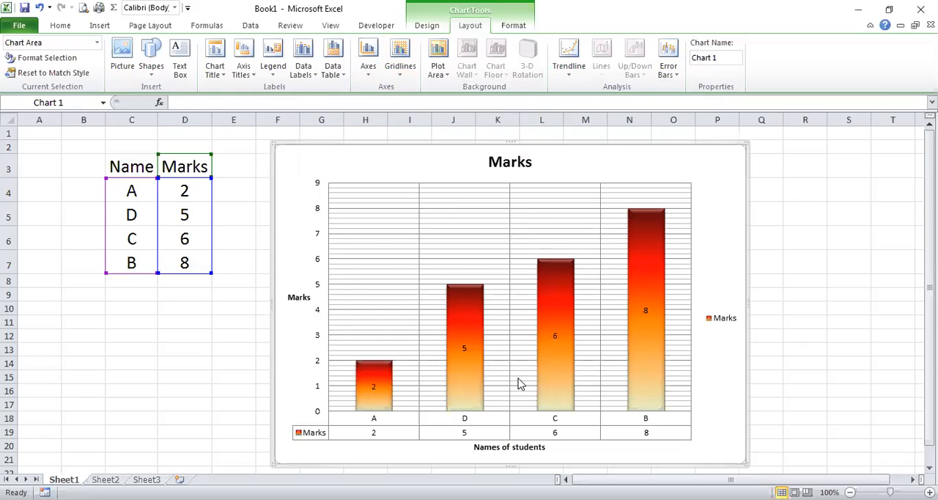
pyautogui.click(401, 76)
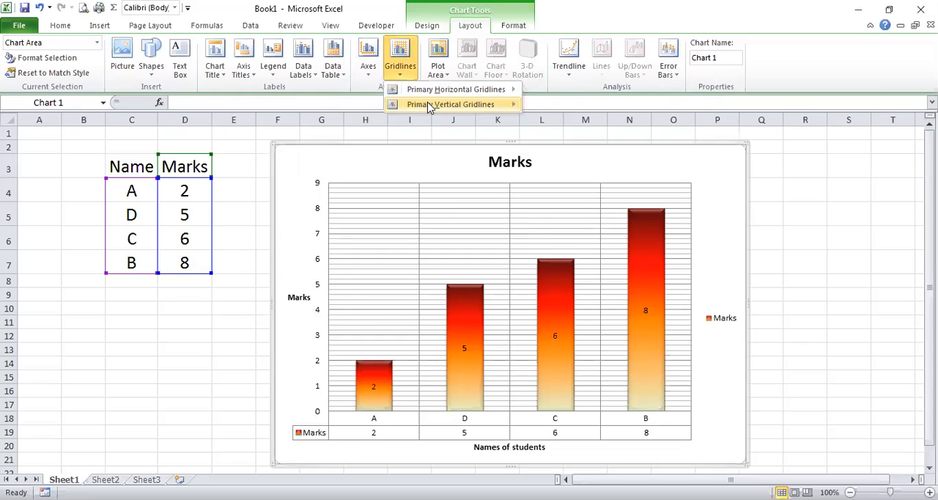
pyautogui.moveTo(431, 106)
pyautogui.click(599, 187)
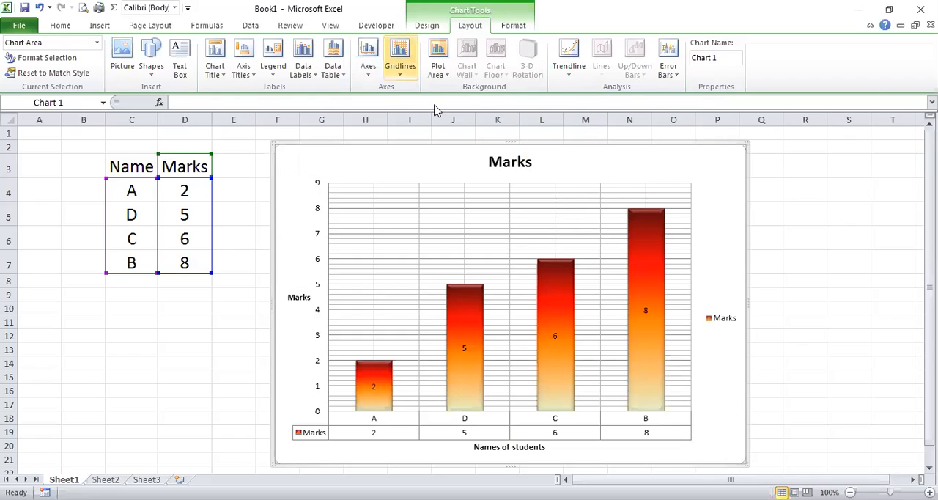
pyautogui.click(400, 67)
pyautogui.moveTo(451, 104)
pyautogui.click(609, 215)
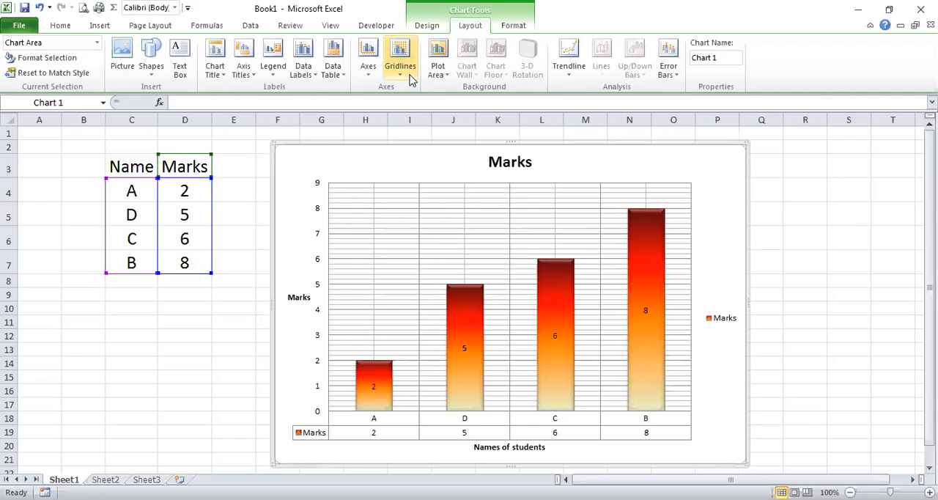
# Try the Show Plot Area option with its default color fill, and clear the plot area fill with None.
pyautogui.click(437, 73)
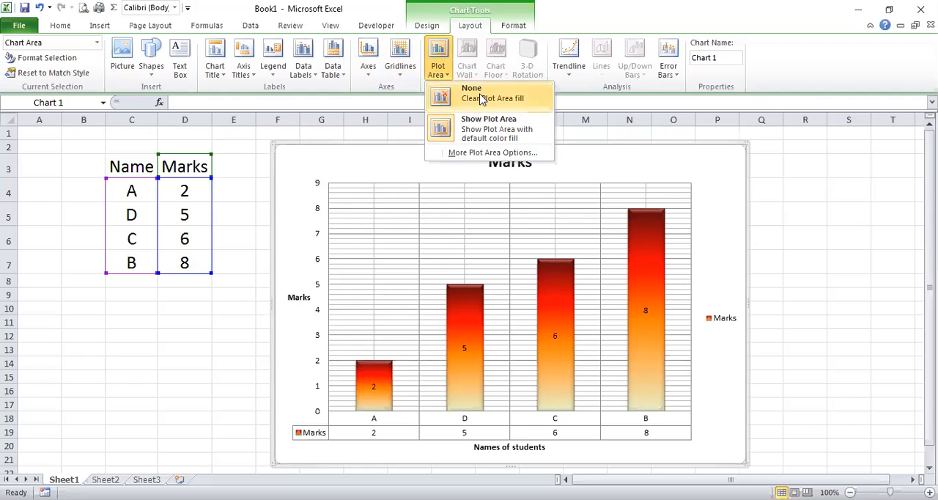
pyautogui.click(484, 132)
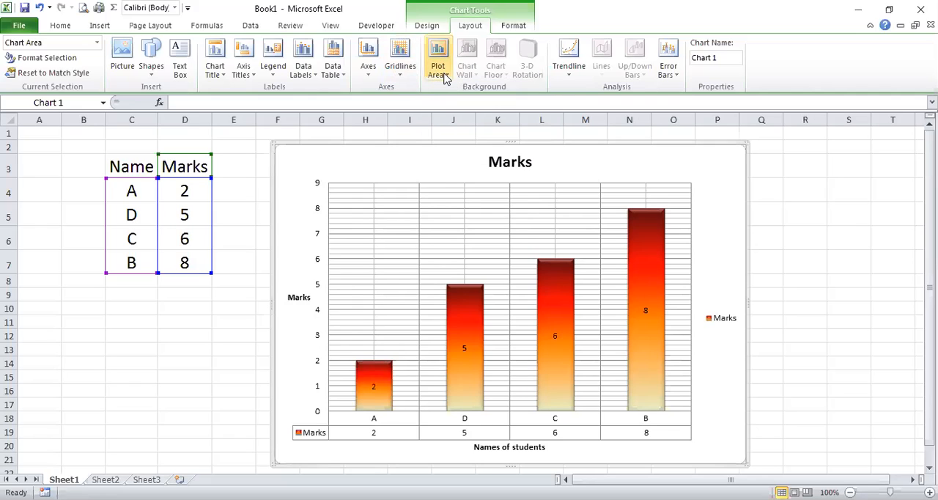
pyautogui.click(445, 79)
pyautogui.click(442, 68)
pyautogui.click(442, 69)
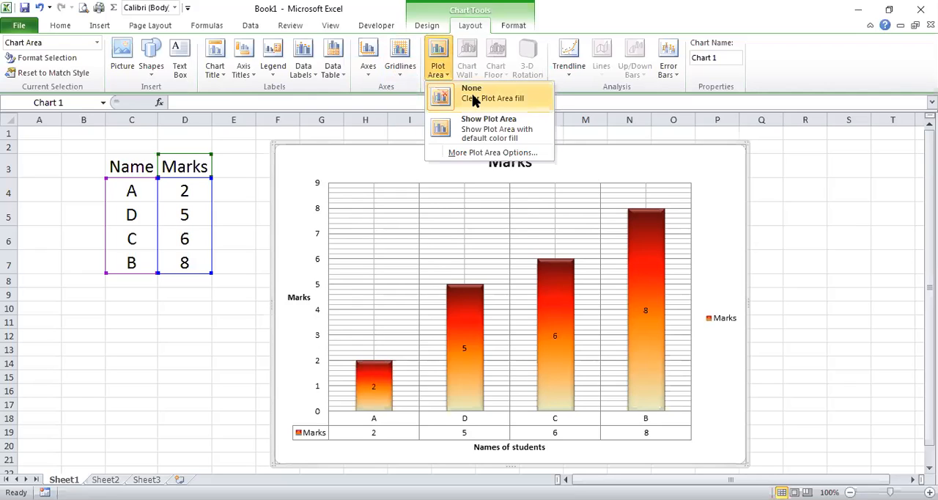
pyautogui.click(473, 99)
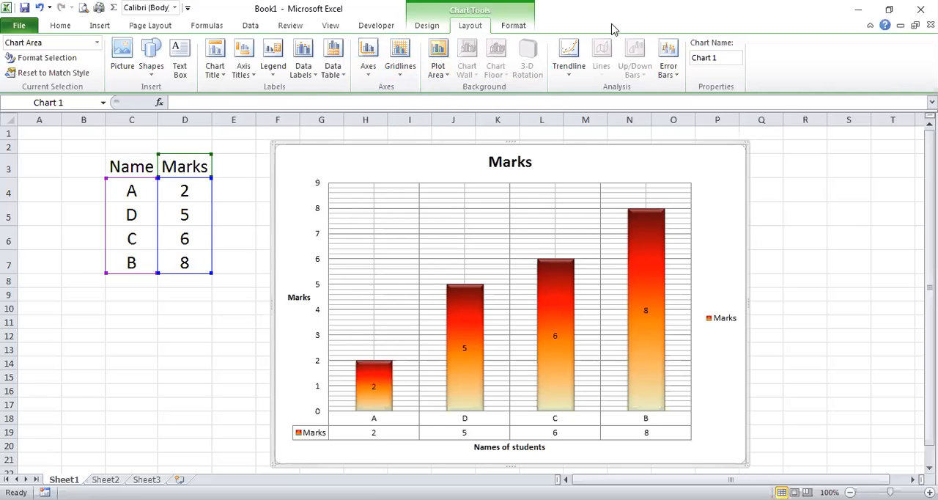